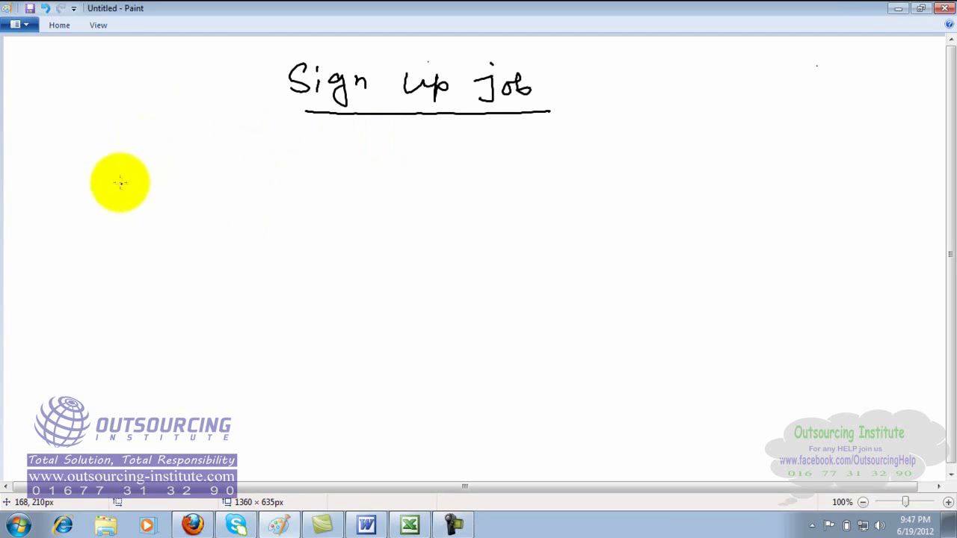
Pencil-write a handwritten question below the Sign up Job title, ending with a question mark.
mouse_move(117, 170)
mouse_down()
mouse_move(118, 197)
mouse_move(121, 175)
mouse_move(160, 158)
mouse_move(175, 191)
mouse_up()
click(180, 204)
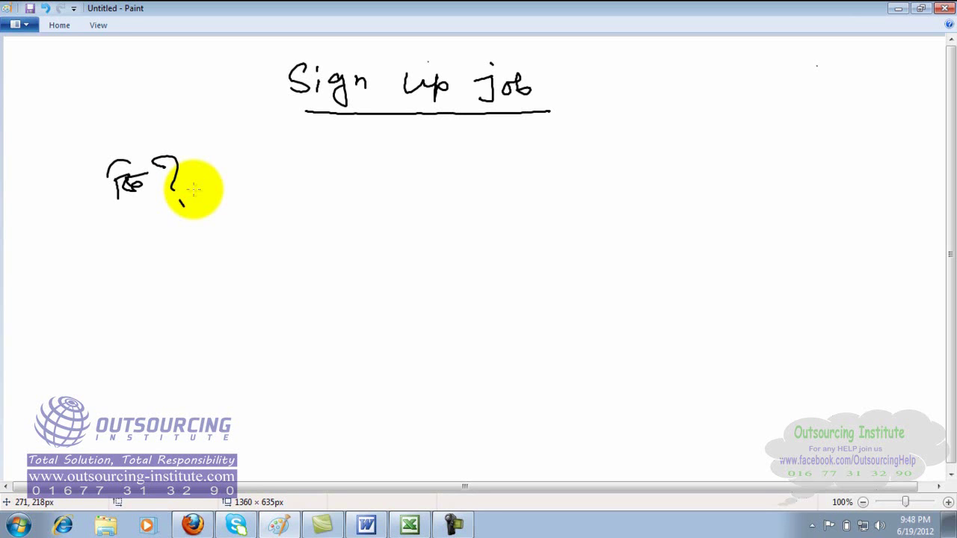
Handwrite Sign up, Create Account and Register as a list at the upper right.
mouse_move(787, 84)
mouse_down()
mouse_move(785, 94)
mouse_move(880, 87)
mouse_up()
mouse_move(779, 122)
mouse_down()
mouse_move(780, 132)
mouse_move(876, 124)
mouse_move(852, 122)
mouse_move(923, 139)
mouse_move(939, 117)
mouse_move(918, 128)
mouse_up()
mouse_move(781, 160)
mouse_down()
mouse_move(777, 178)
mouse_move(837, 167)
mouse_move(839, 177)
mouse_move(887, 179)
mouse_up()
click(904, 174)
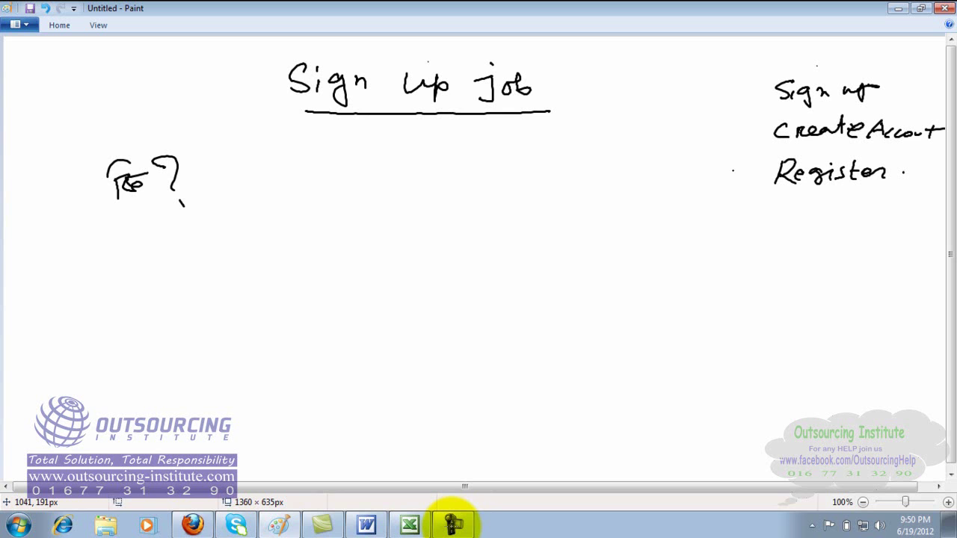
Pencil-write a second handwritten word with a question mark below the first question.
mouse_move(112, 241)
mouse_down()
mouse_move(120, 275)
mouse_move(128, 251)
mouse_move(159, 253)
mouse_move(158, 240)
mouse_move(180, 248)
mouse_move(179, 258)
mouse_up()
click(198, 274)
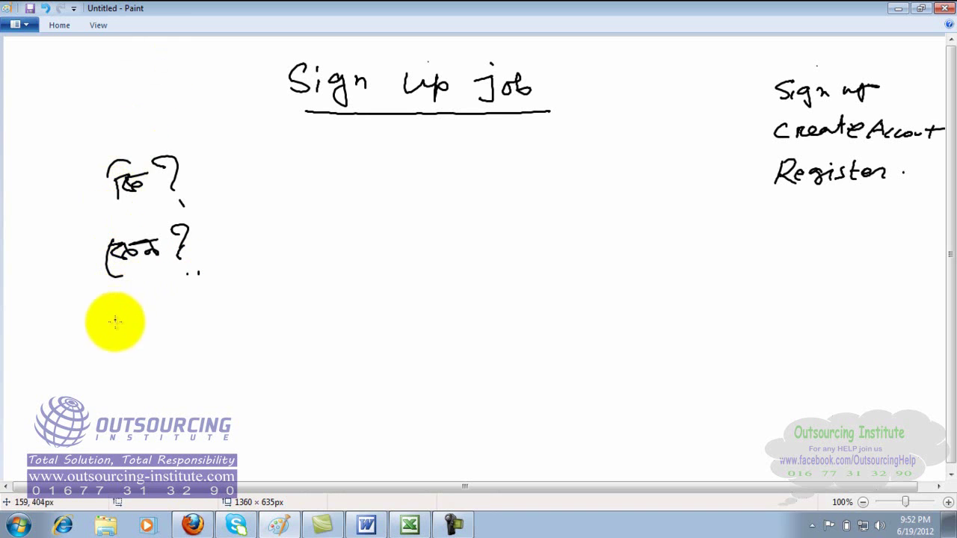
Handwrite a third question with a question mark, then switch to Facebook in Firefox.
mouse_move(103, 327)
mouse_down()
mouse_move(206, 306)
mouse_move(239, 314)
mouse_up()
click(241, 330)
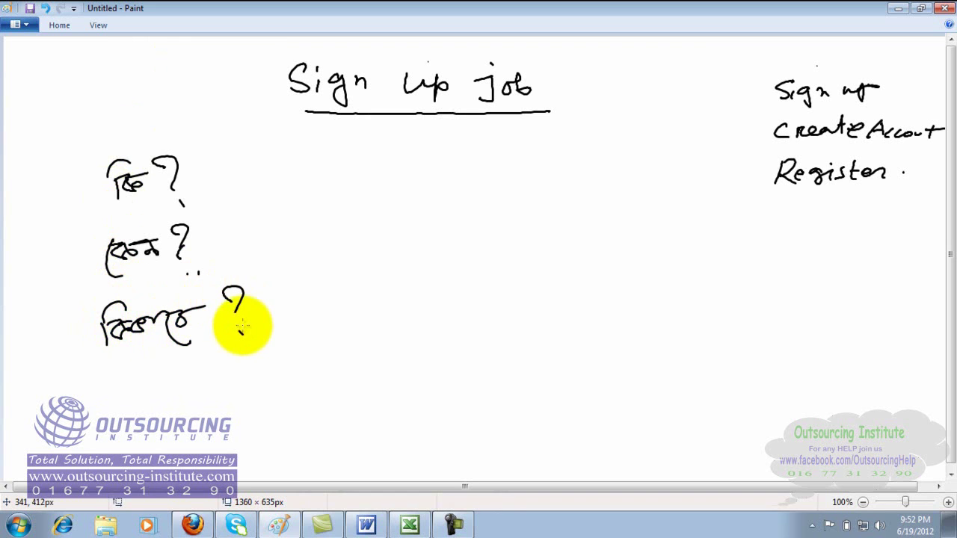
click(189, 520)
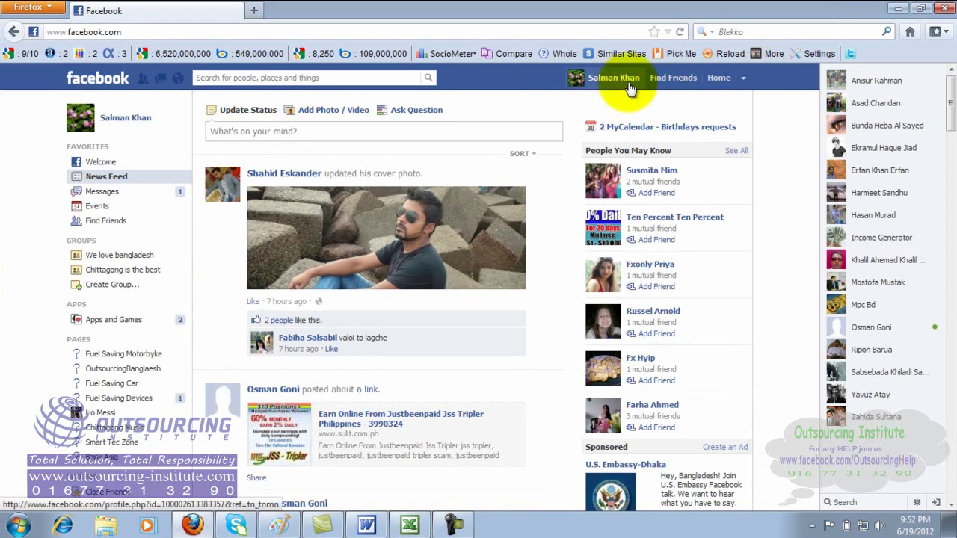
click(744, 81)
click(643, 243)
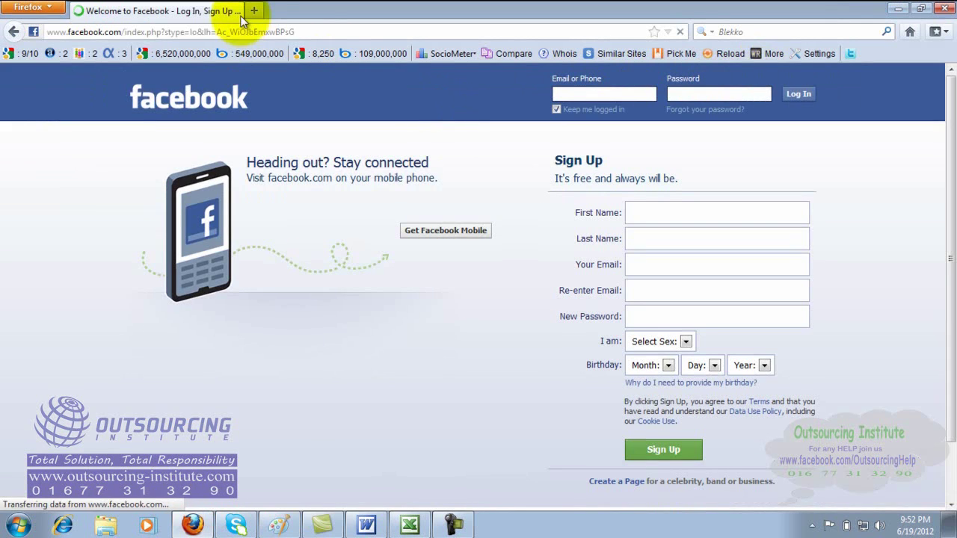
click(254, 10)
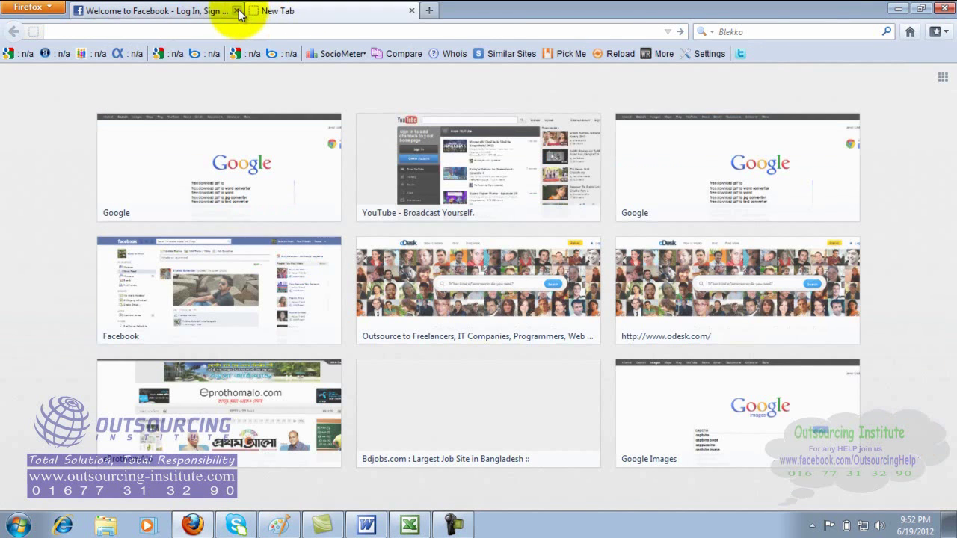
click(237, 10)
text(ww)
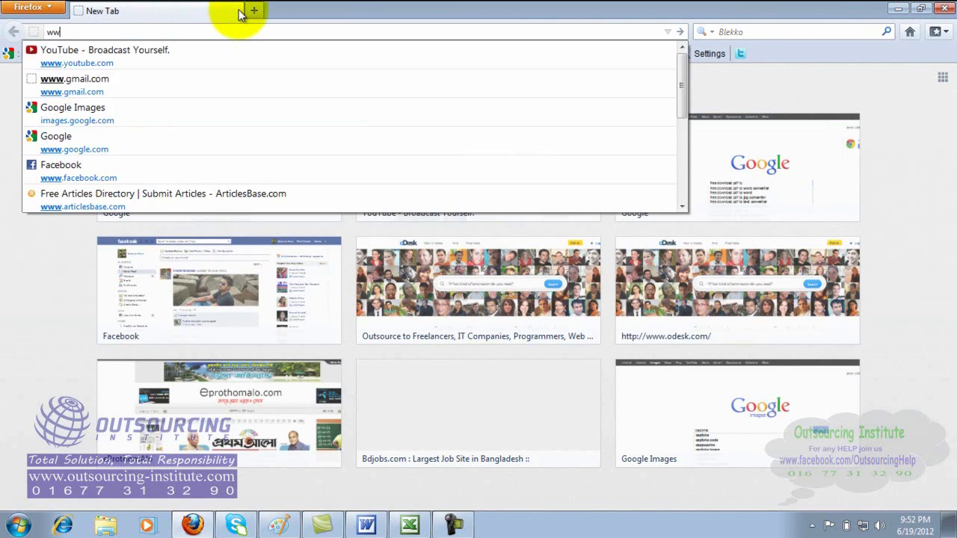
text(w.facebook.com)
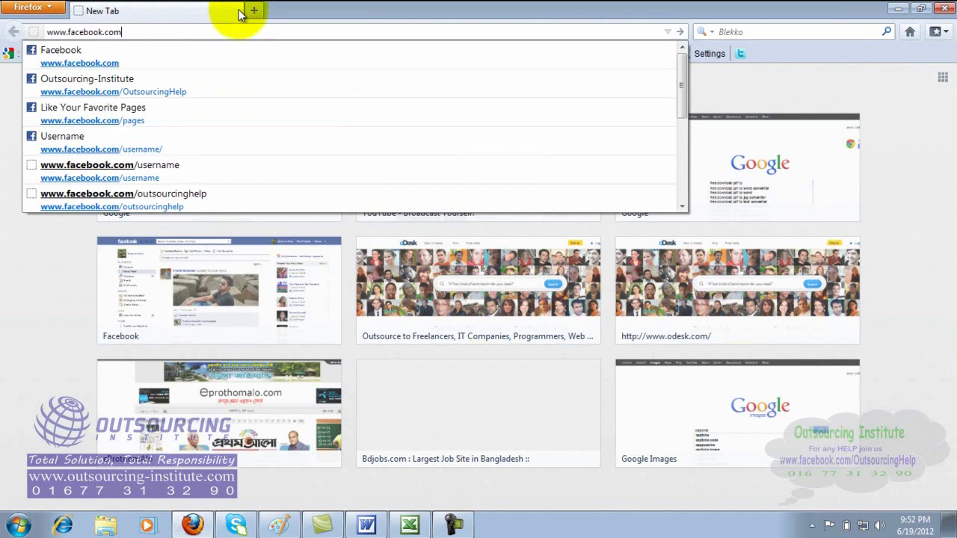
key(Return)
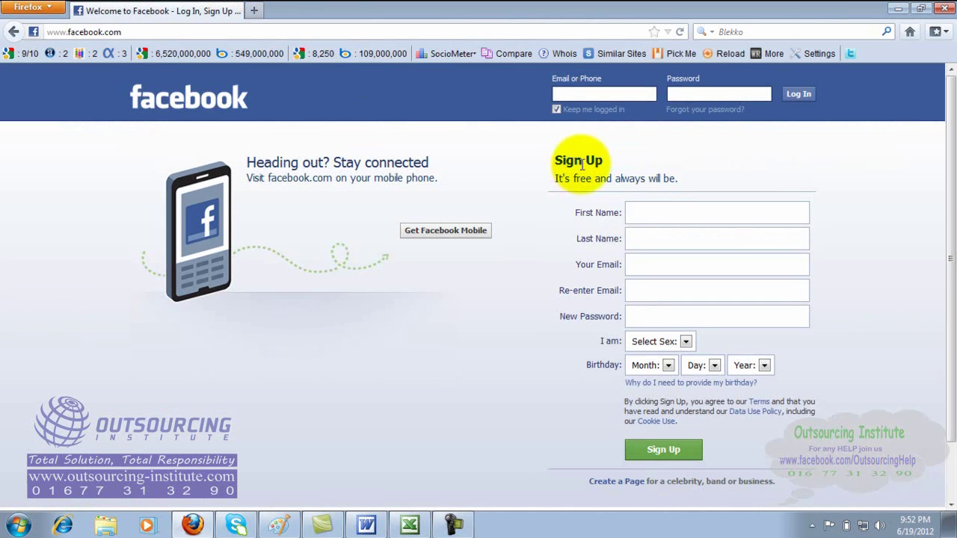
Enter the user's first name, last name and e-mail address on the Sign Up form.
click(659, 215)
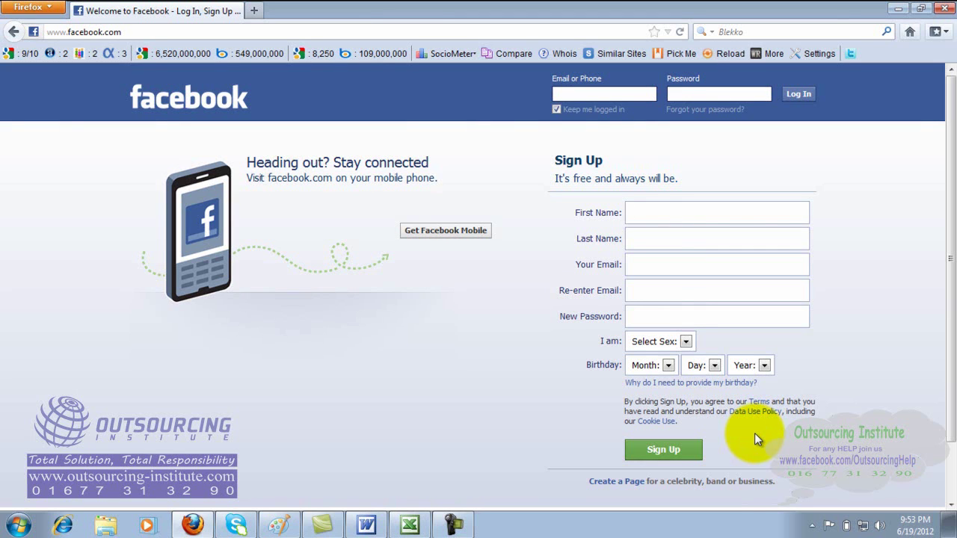
key(Tab)
key(Tab)
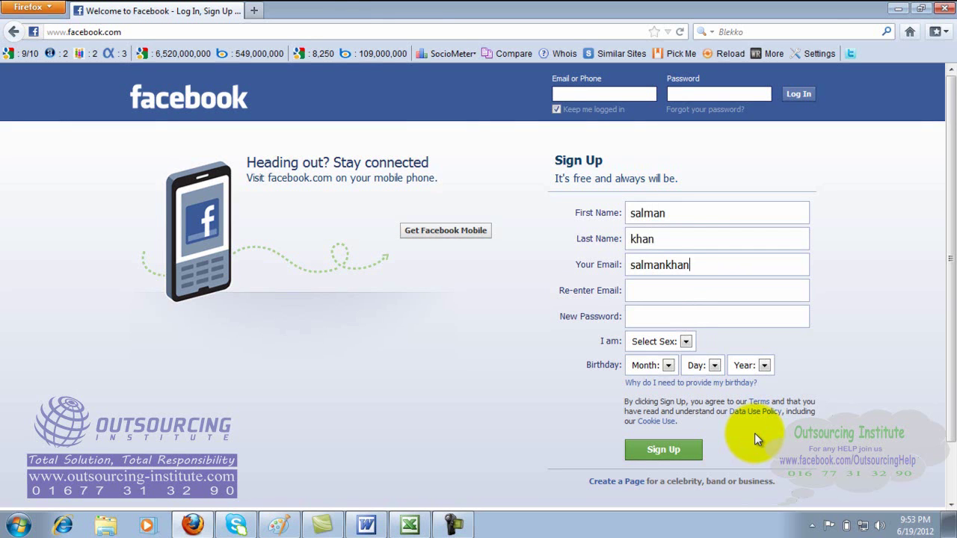
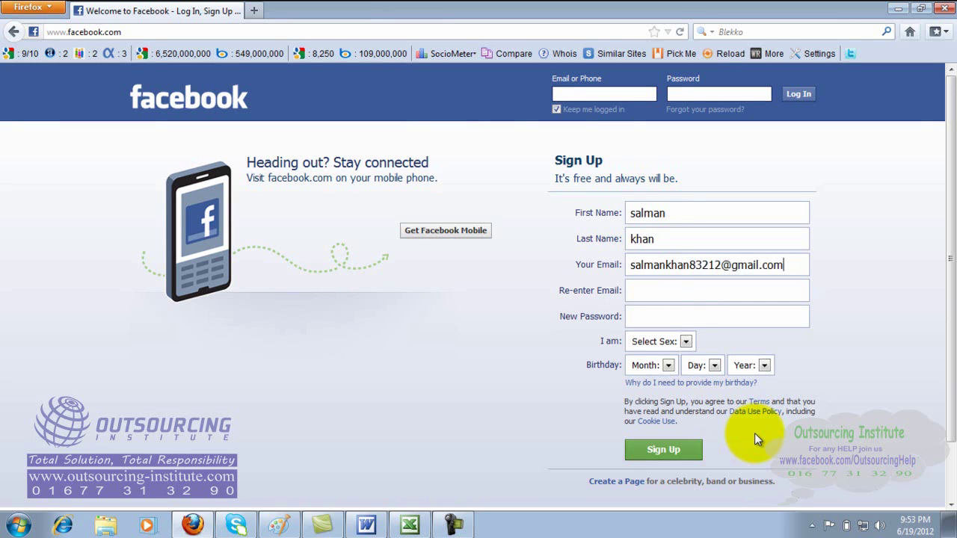
Re-enter the e-mail address for confirmation and type a new account password.
click(717, 291)
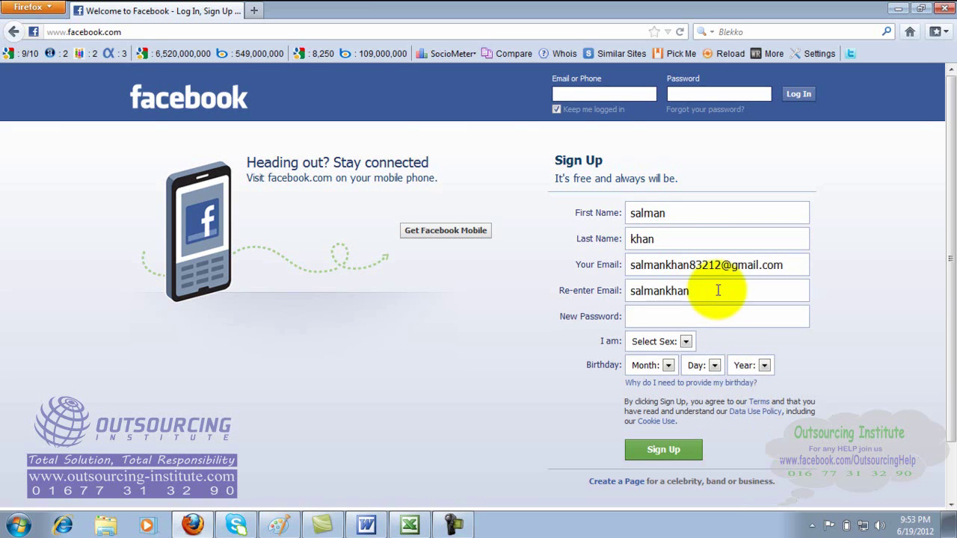
click(703, 316)
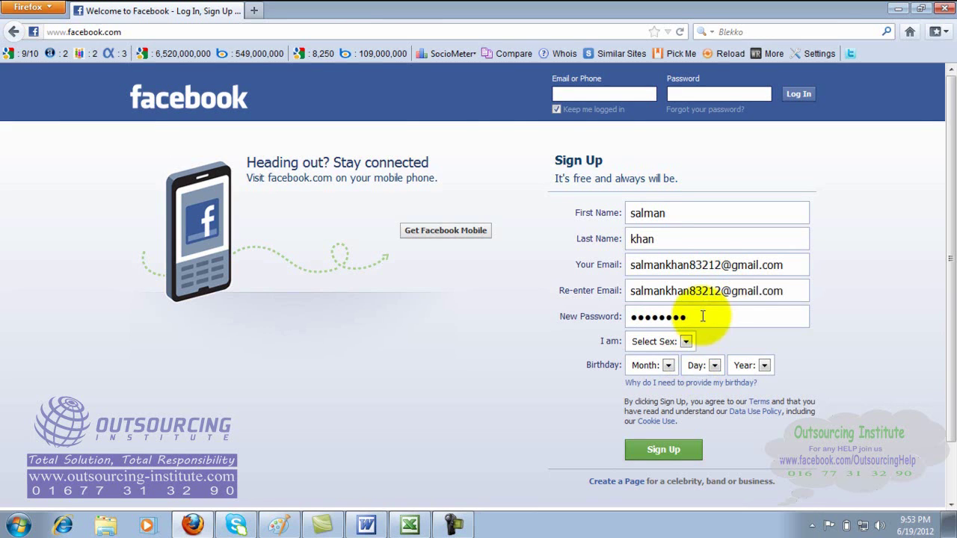
click(685, 342)
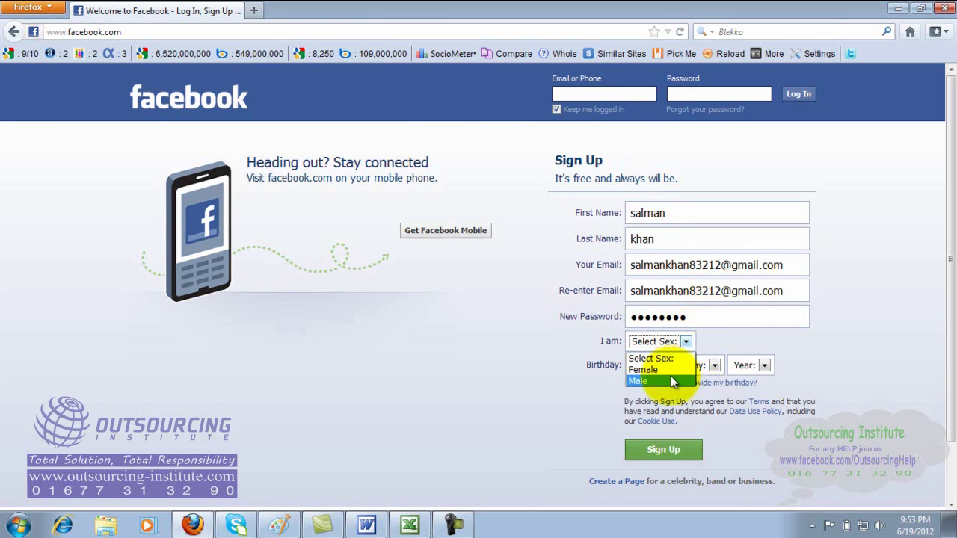
click(671, 381)
click(668, 365)
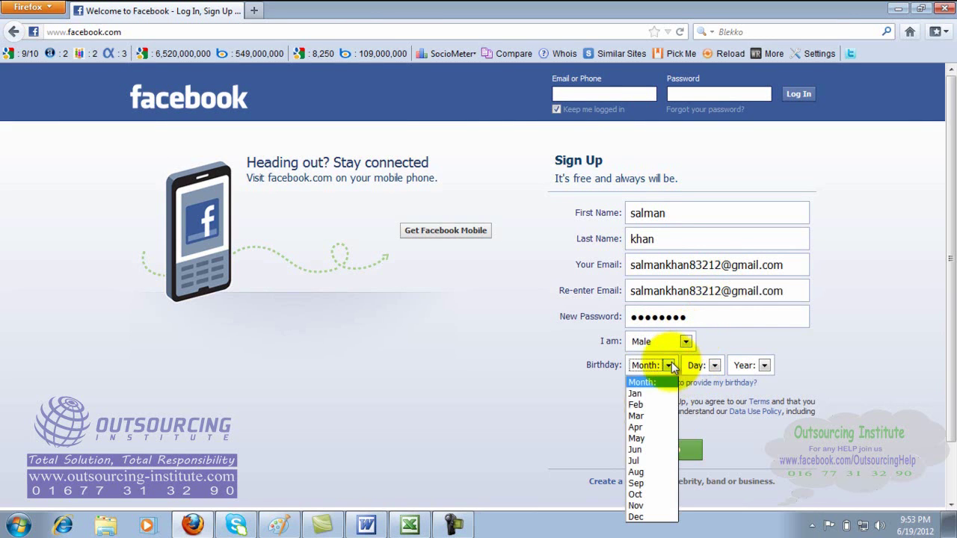
click(648, 431)
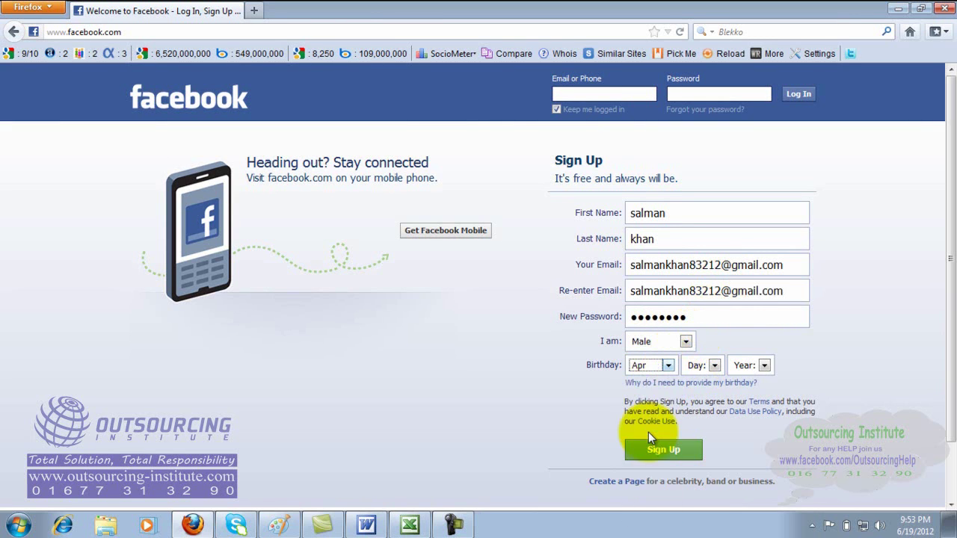
click(714, 366)
click(714, 345)
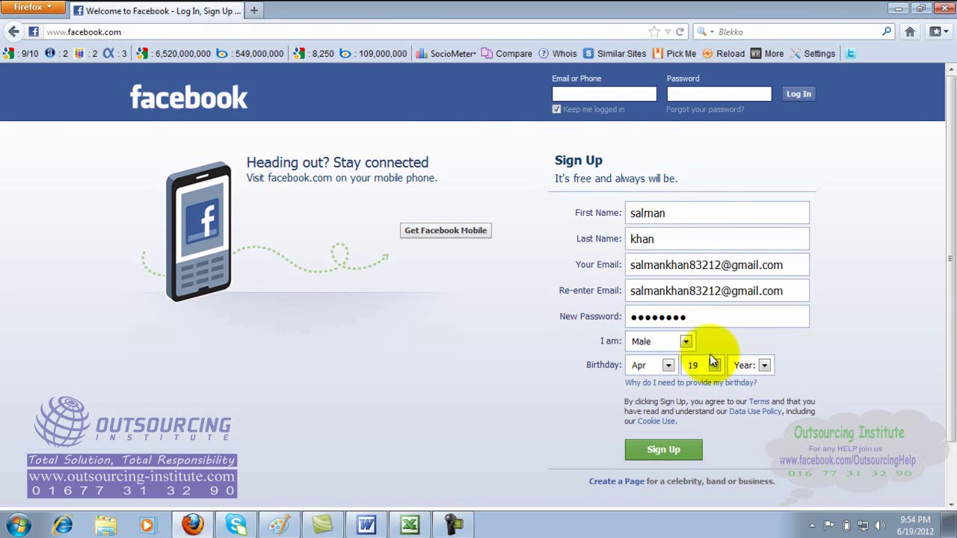
click(764, 366)
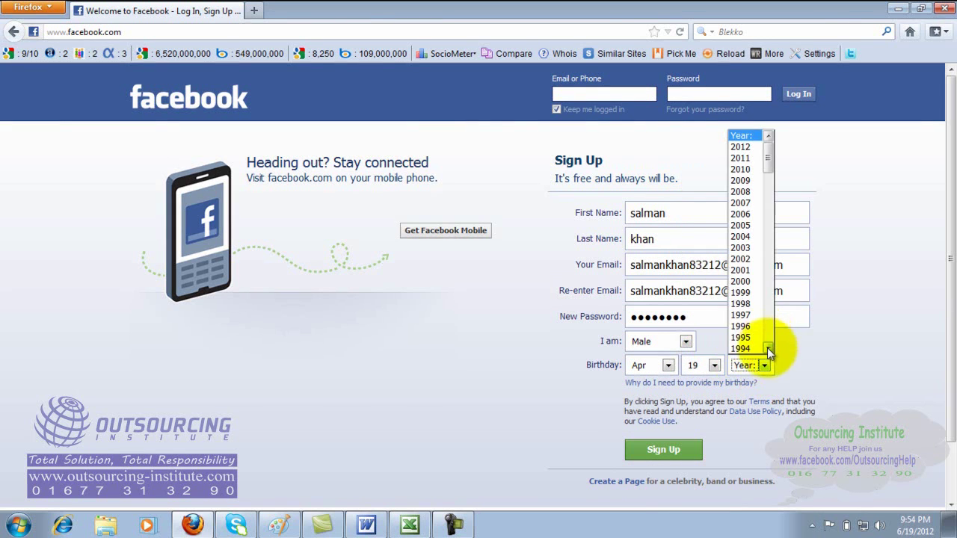
scroll(767, 349, down, 4)
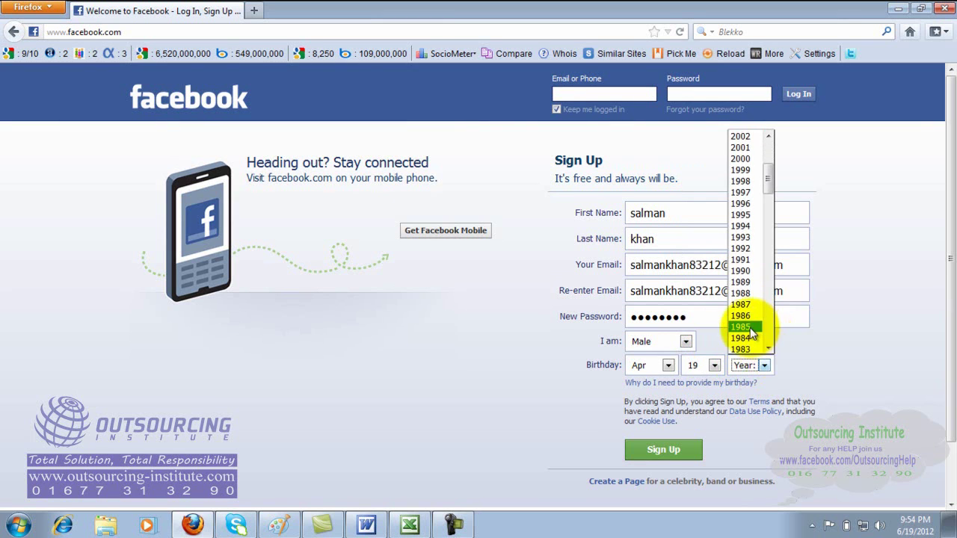
click(749, 327)
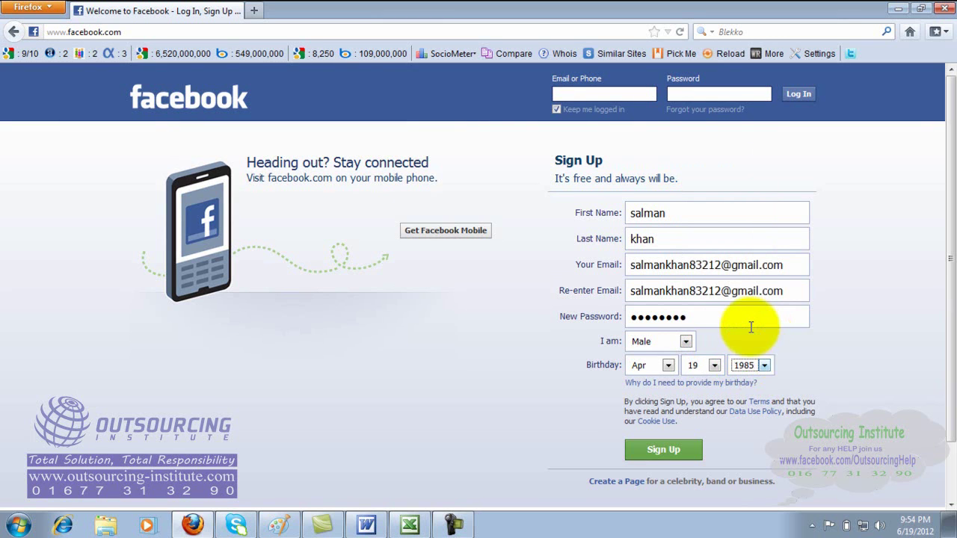
click(669, 448)
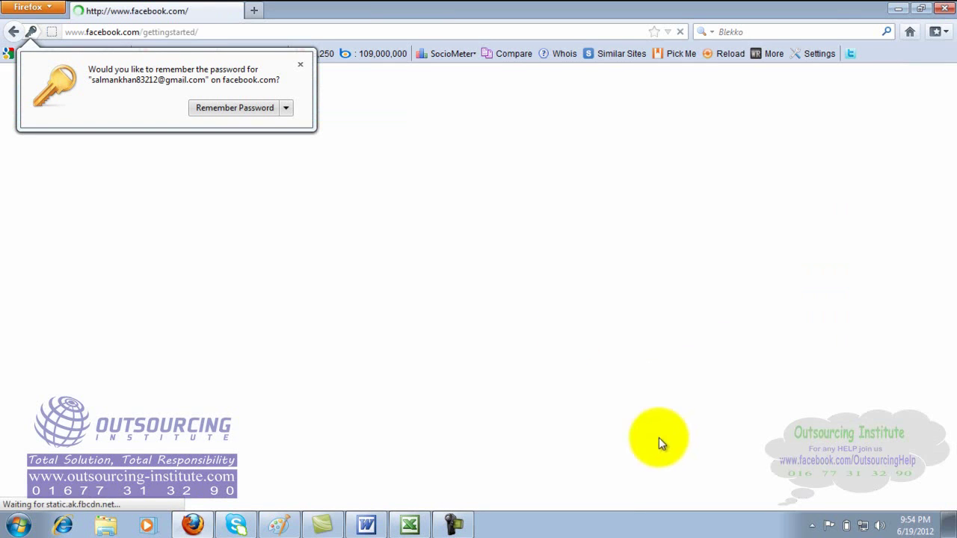
Dismiss the save-password prompt and skip the Find Your Friends step, confirming the skip.
click(299, 67)
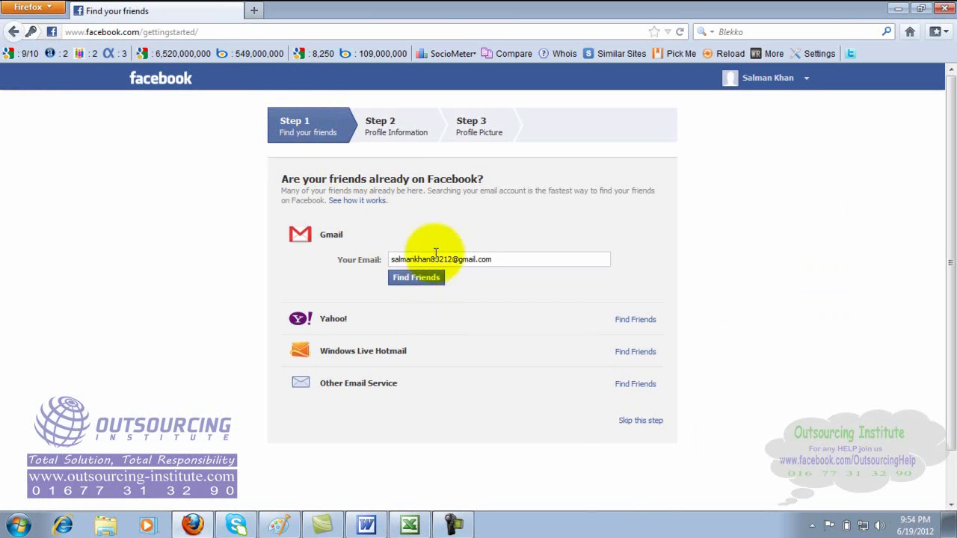
click(641, 423)
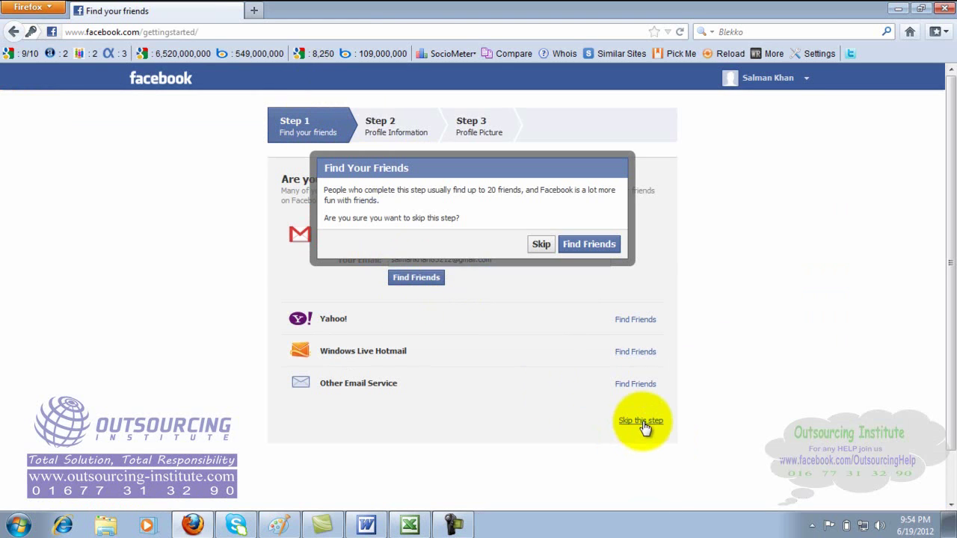
click(541, 244)
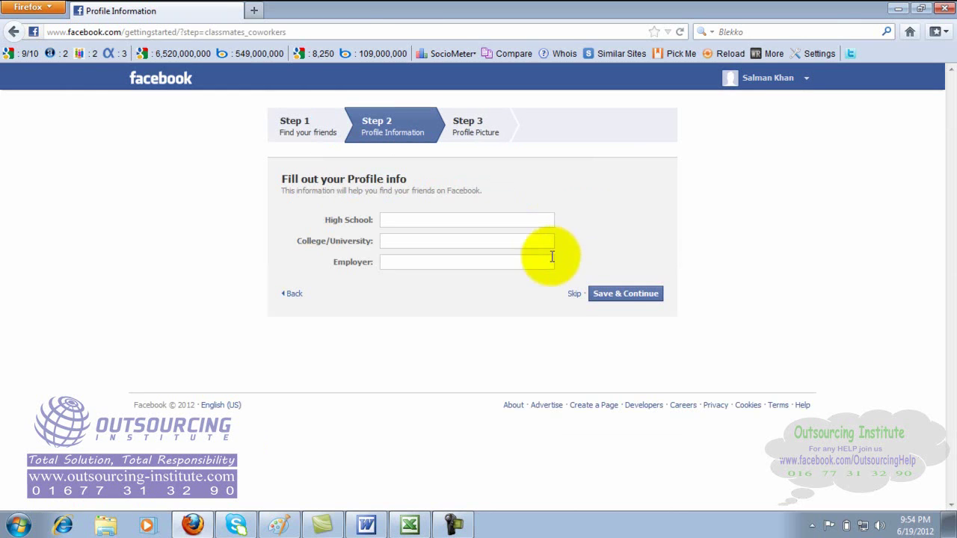
Skip both the Profile Information and Profile Picture steps of the wizard.
click(572, 296)
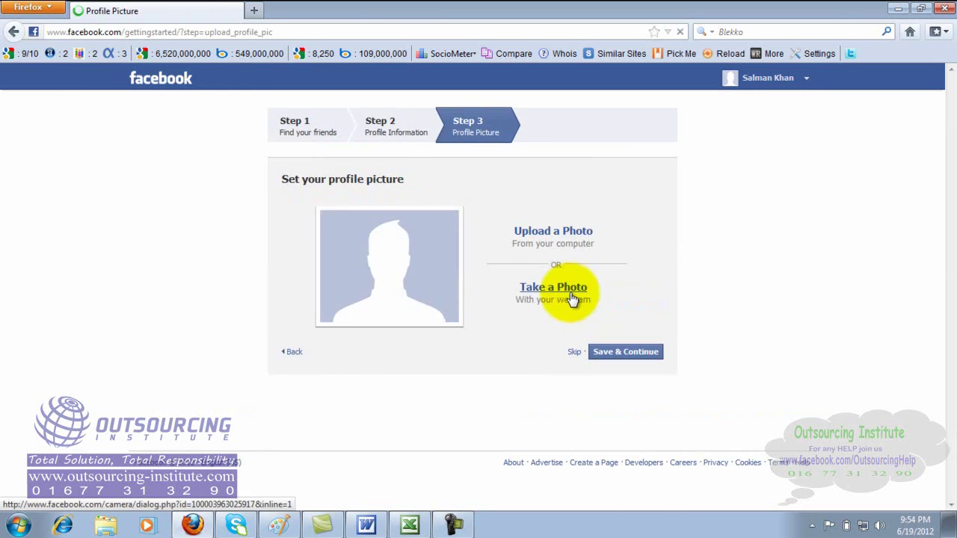
click(574, 352)
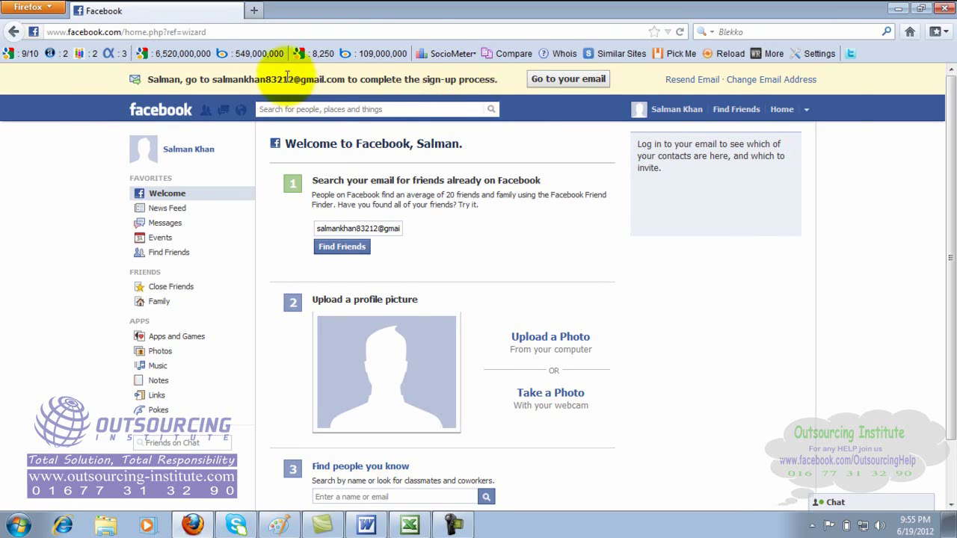
click(253, 12)
text(www.gmail.com)
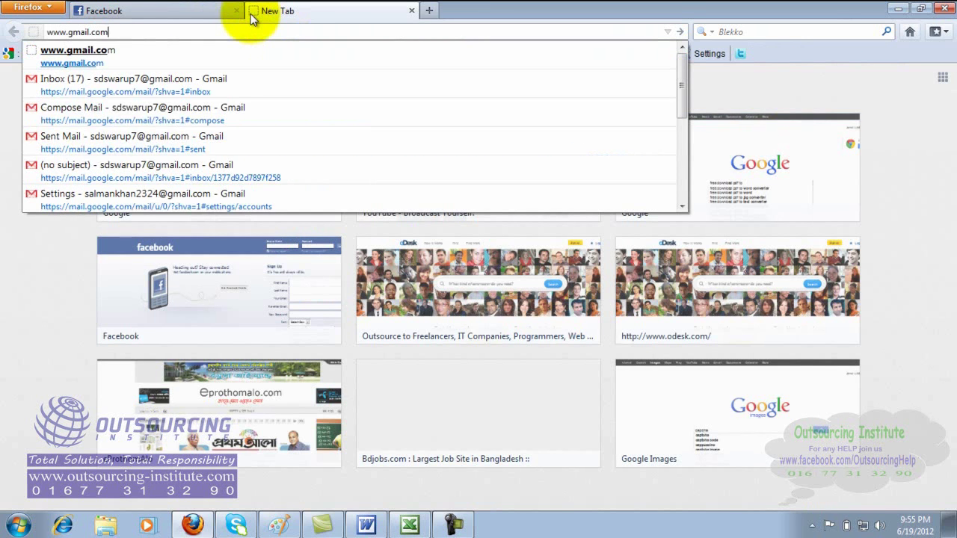
key(Return)
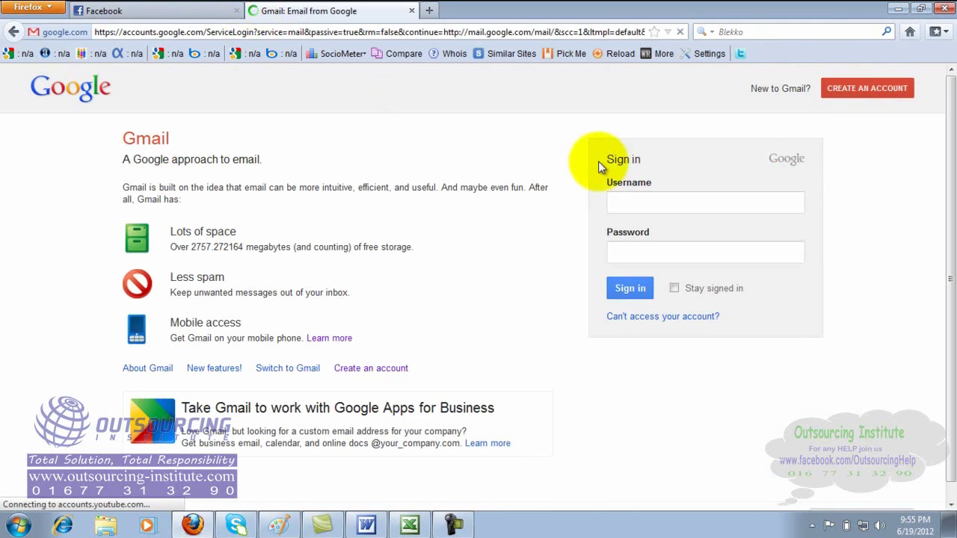
Enter the account username and password, fixing typos along the way, and sign in to Gmail.
click(654, 200)
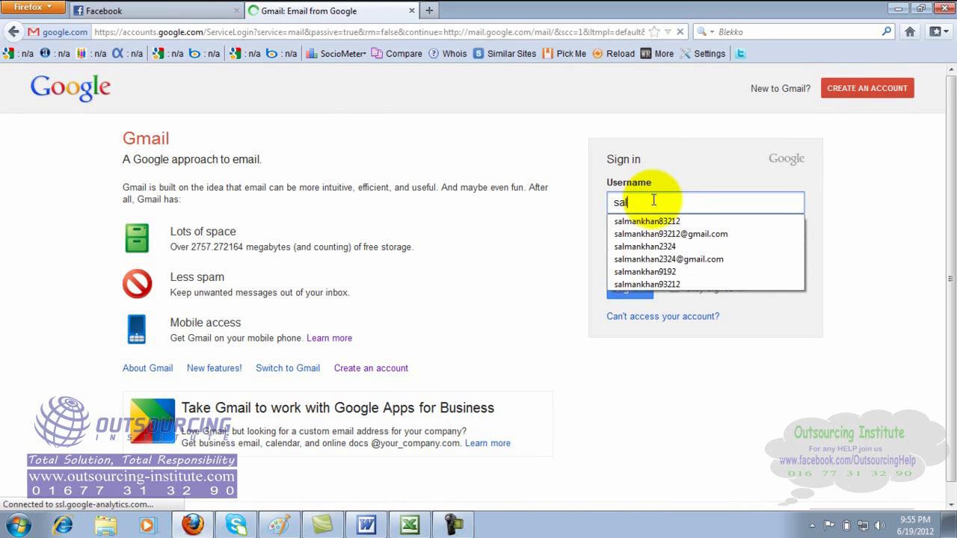
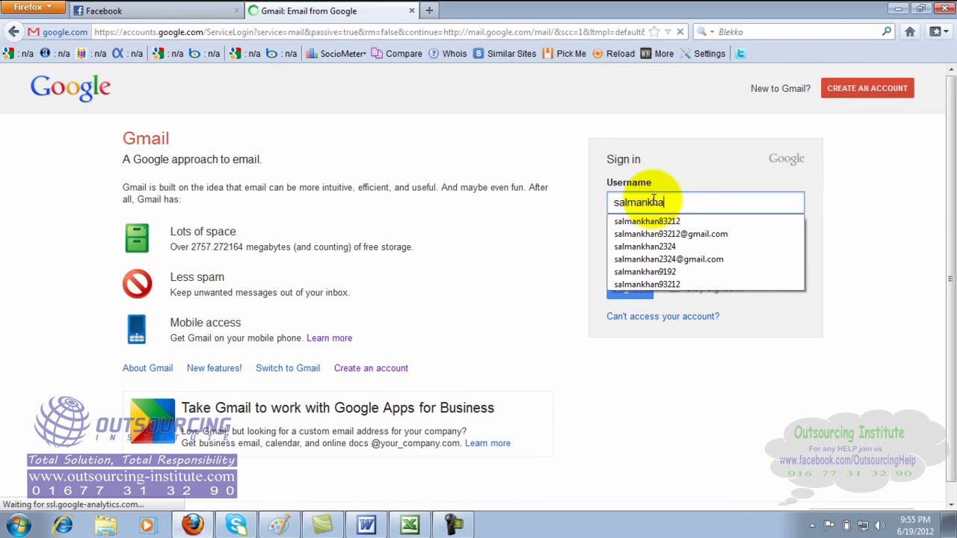
key(Tab)
text(1)
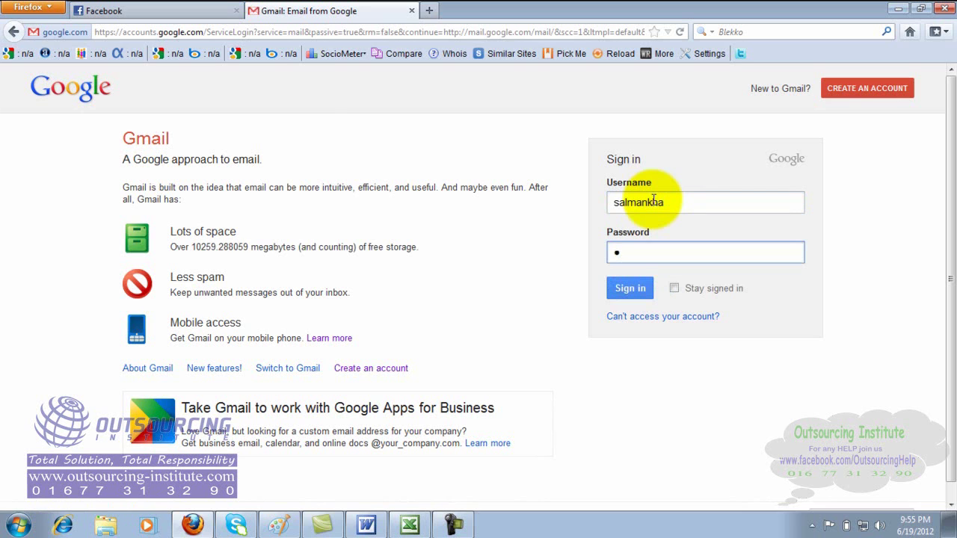
key(BackSpace)
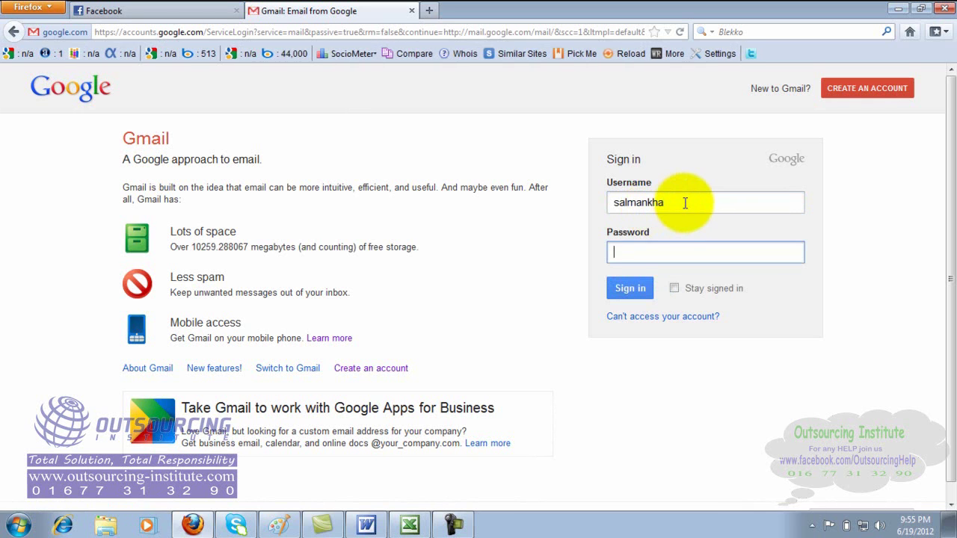
click(685, 202)
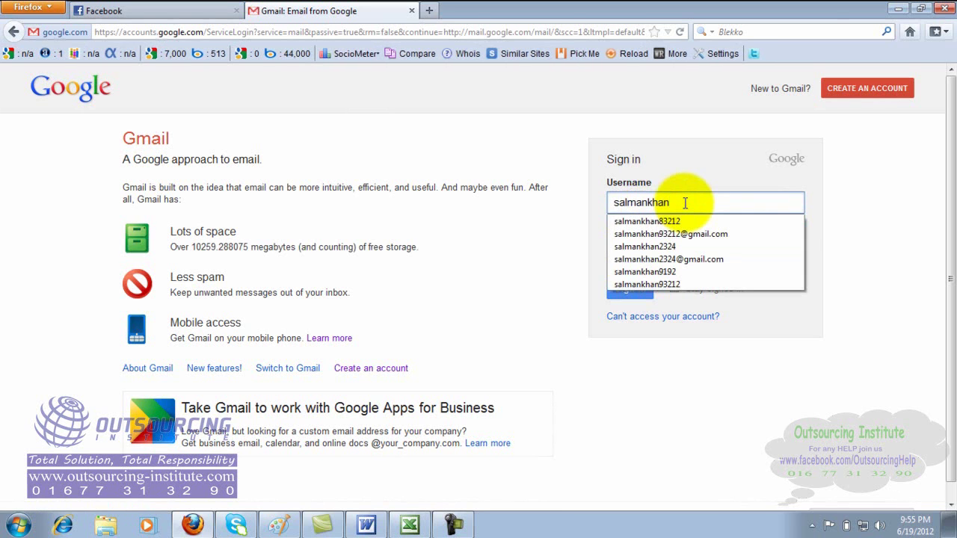
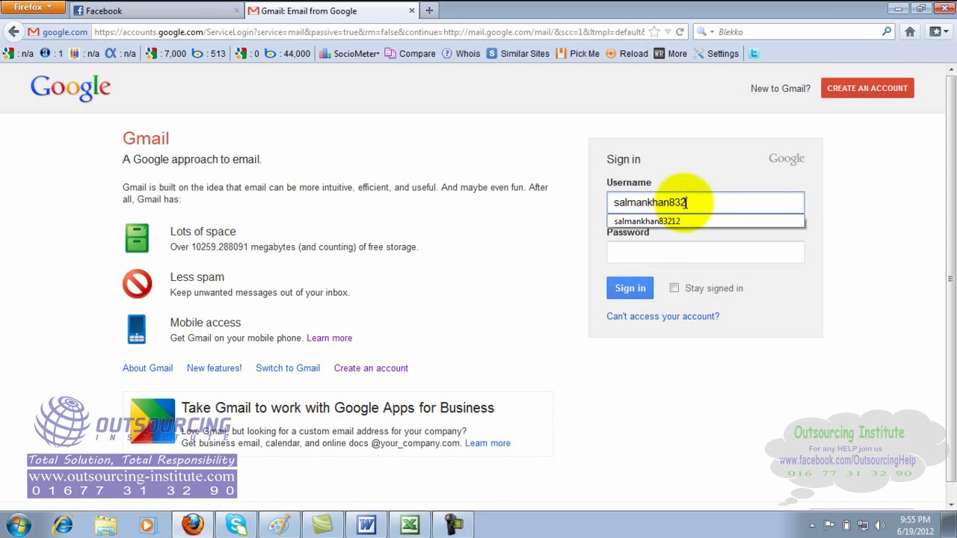
key(Tab)
text(****)
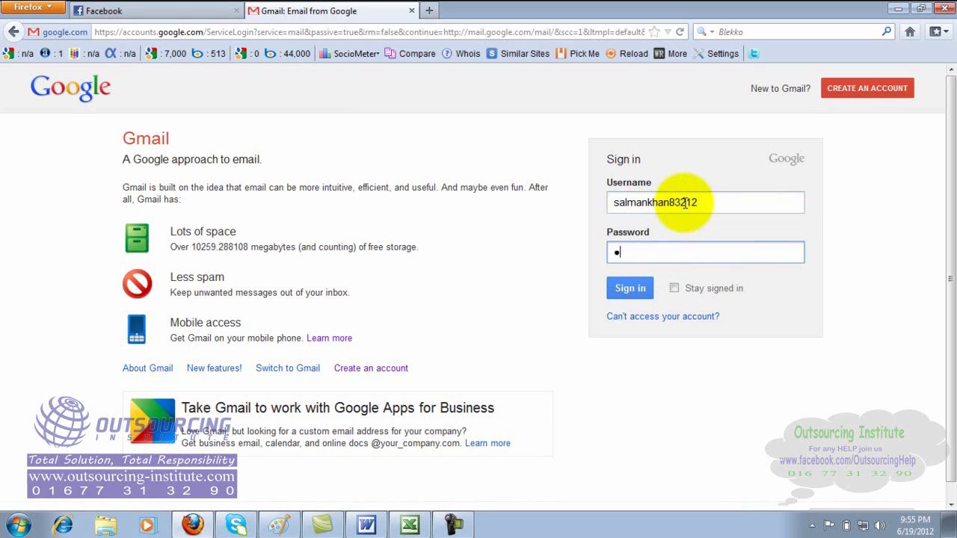
text(*****)
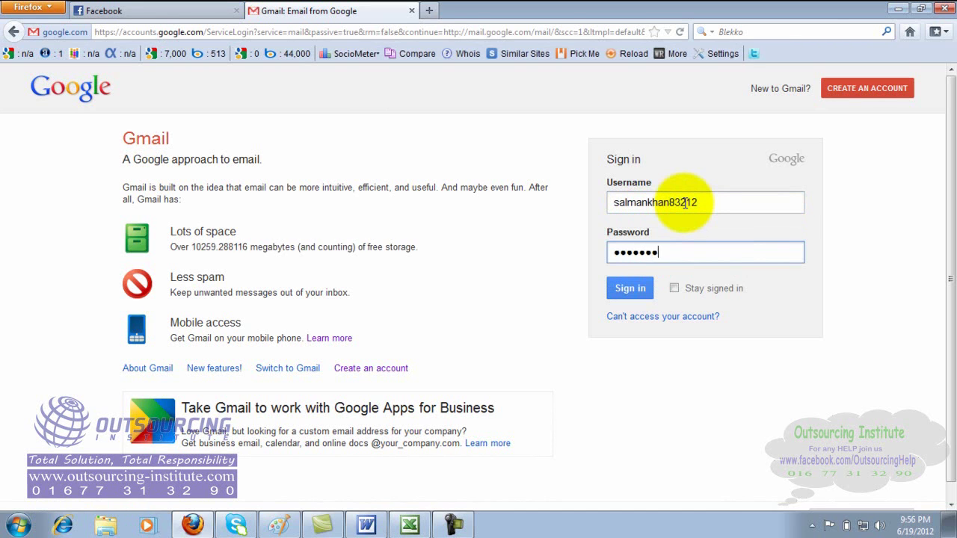
click(623, 287)
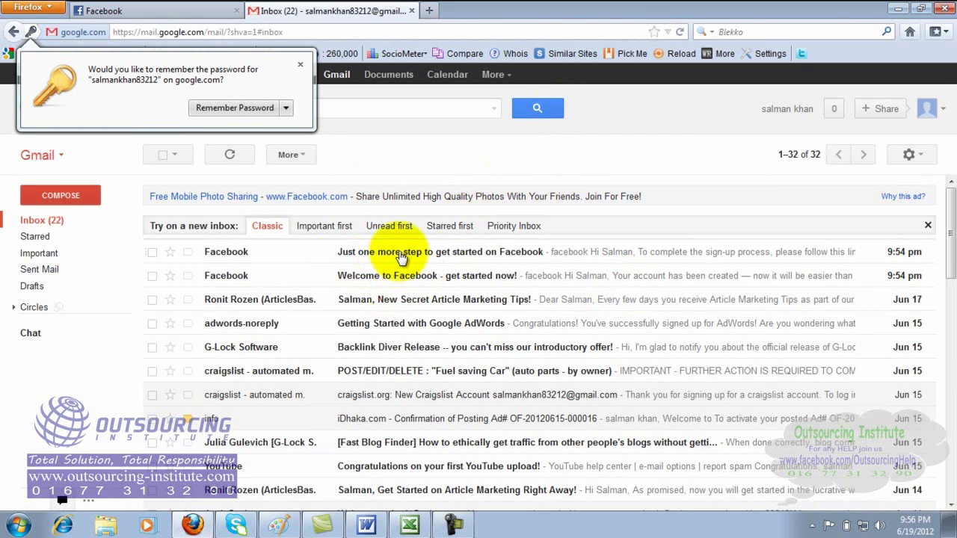
Open Facebook's 'Just one more step to get started' email and follow its confirmation link.
click(401, 256)
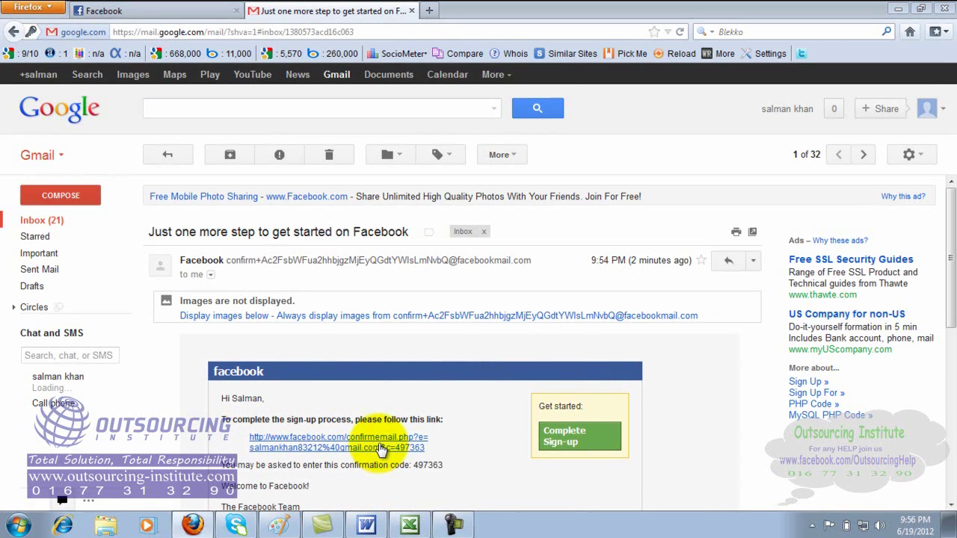
click(382, 447)
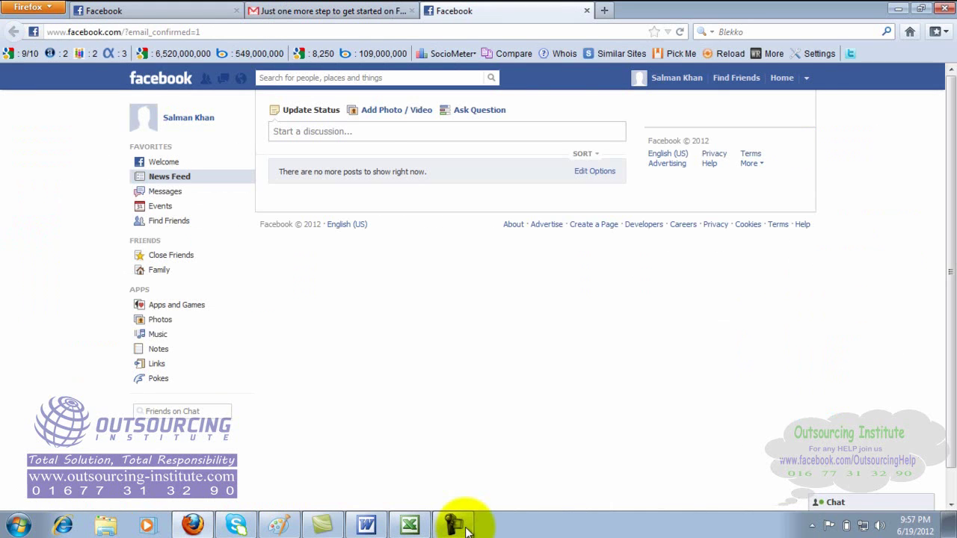
Glance at the confirmation email, return to the Facebook news feed, then bring up the Forum List in Excel.
click(338, 11)
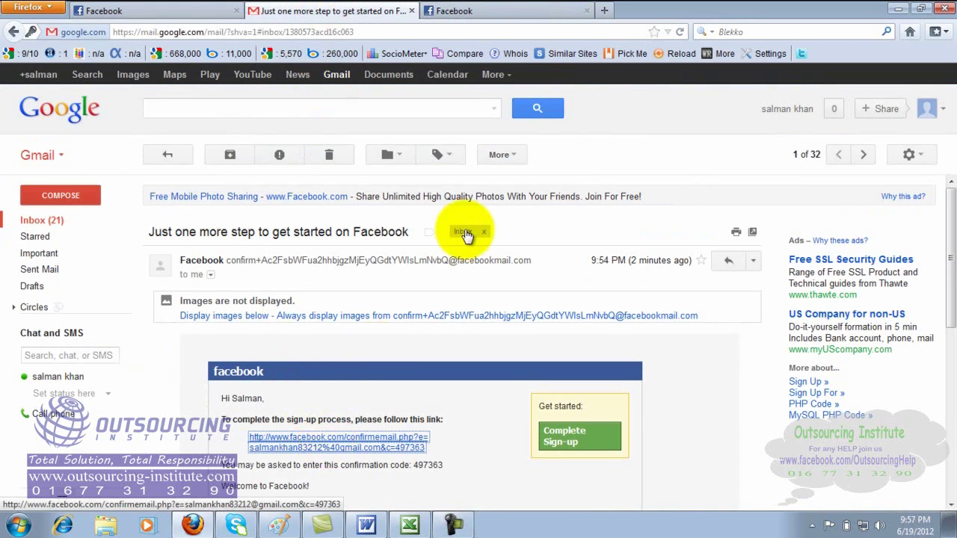
click(507, 6)
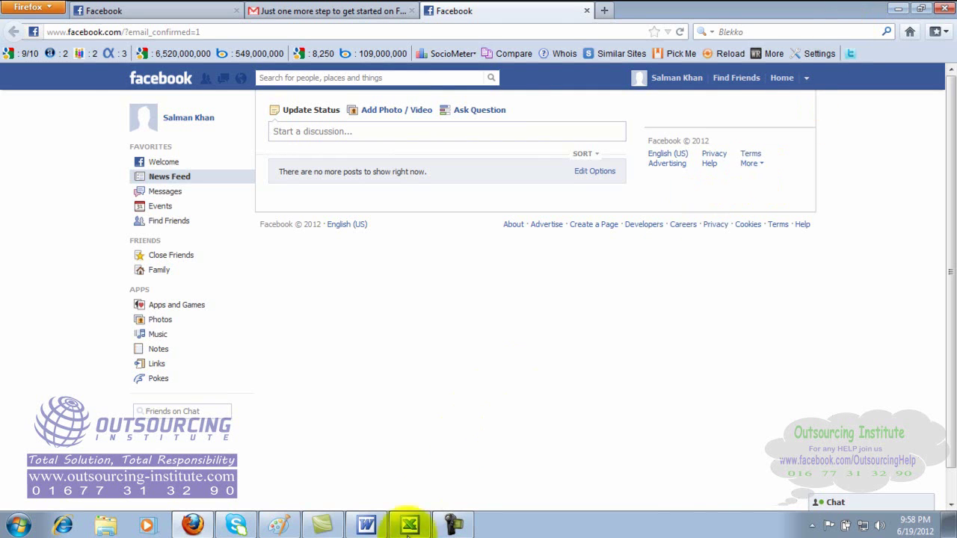
click(412, 524)
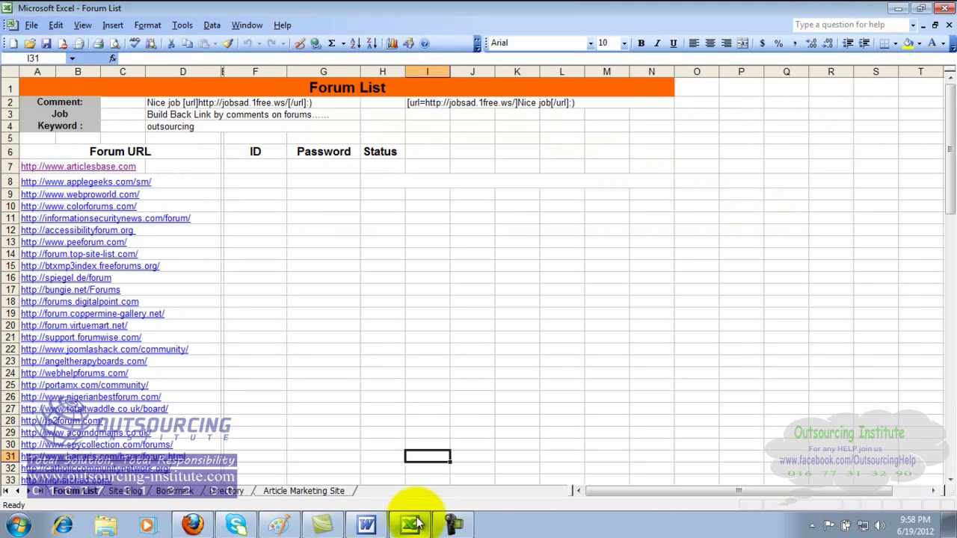
drag(416, 524, 192, 524)
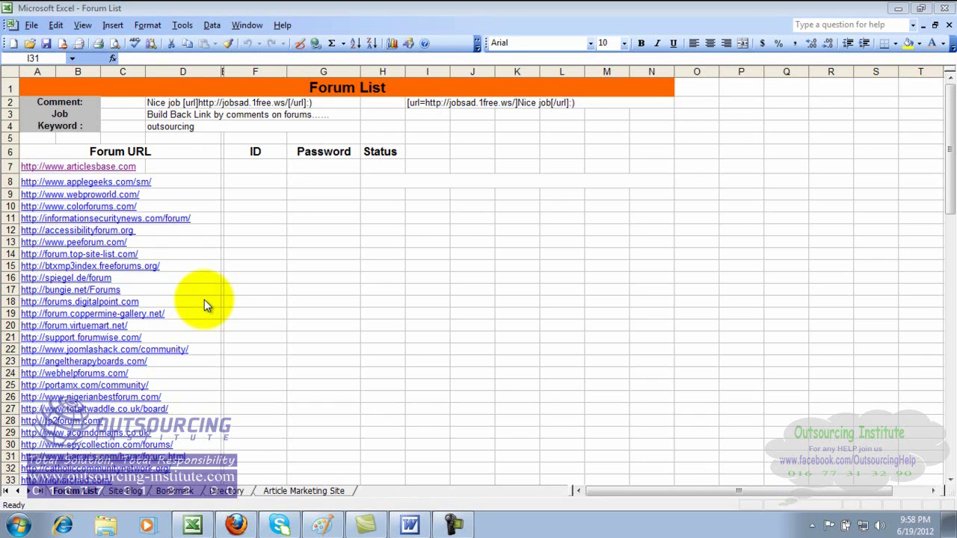
click(97, 168)
click(97, 168)
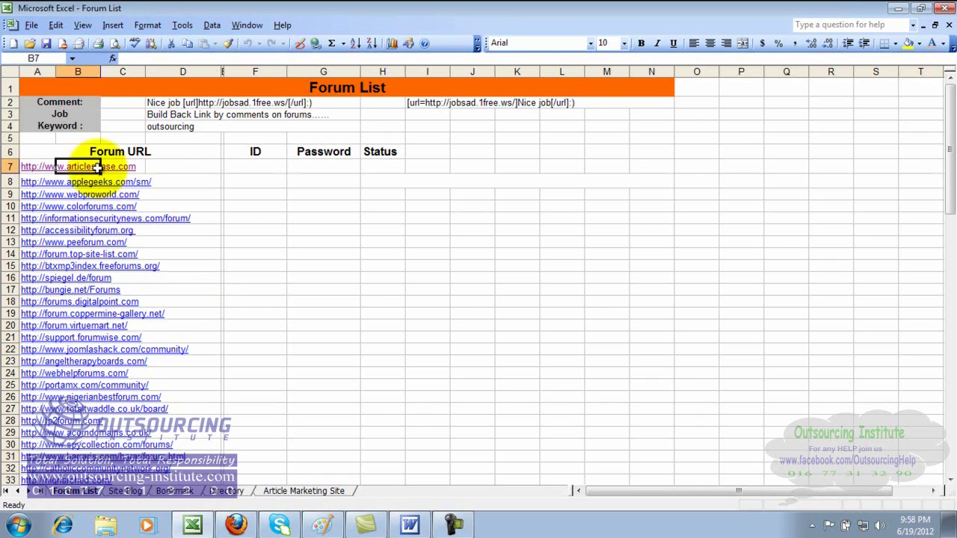
key(BackSpace)
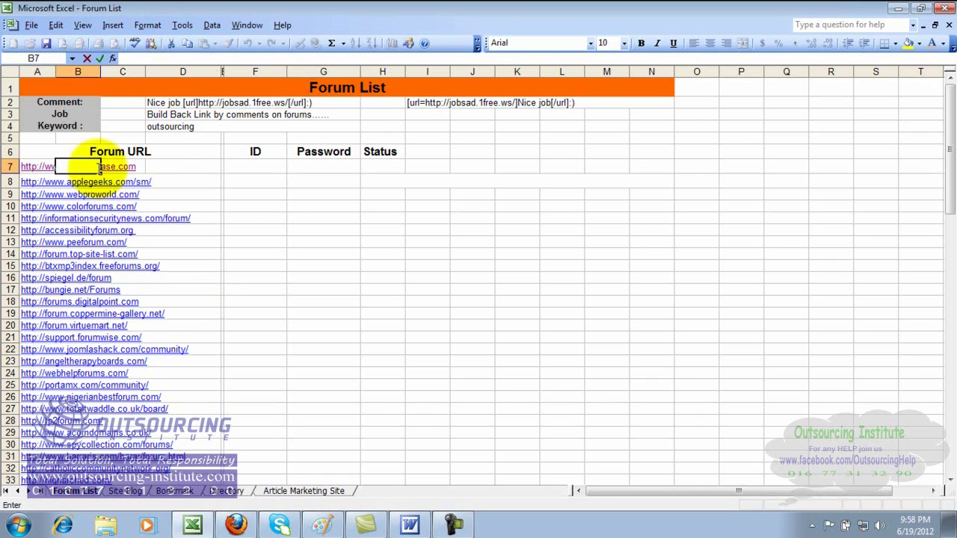
click(128, 169)
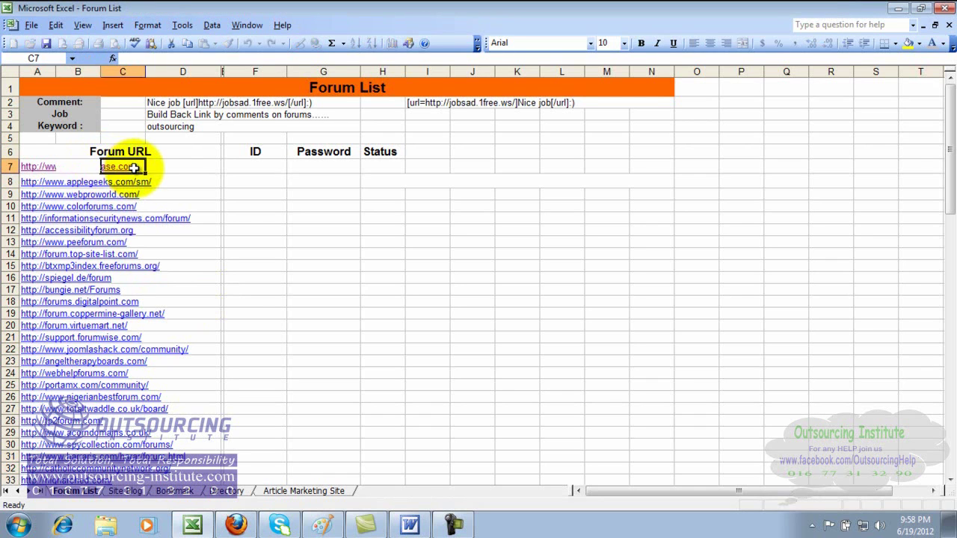
double_click(26, 165)
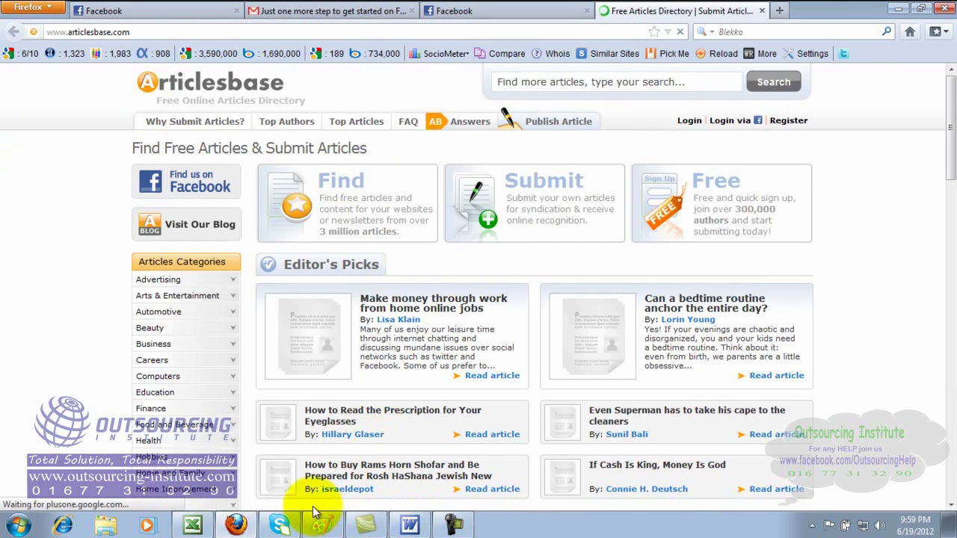
Return to articlesbase.com in Firefox and open its Author Registration page via Register.
click(192, 525)
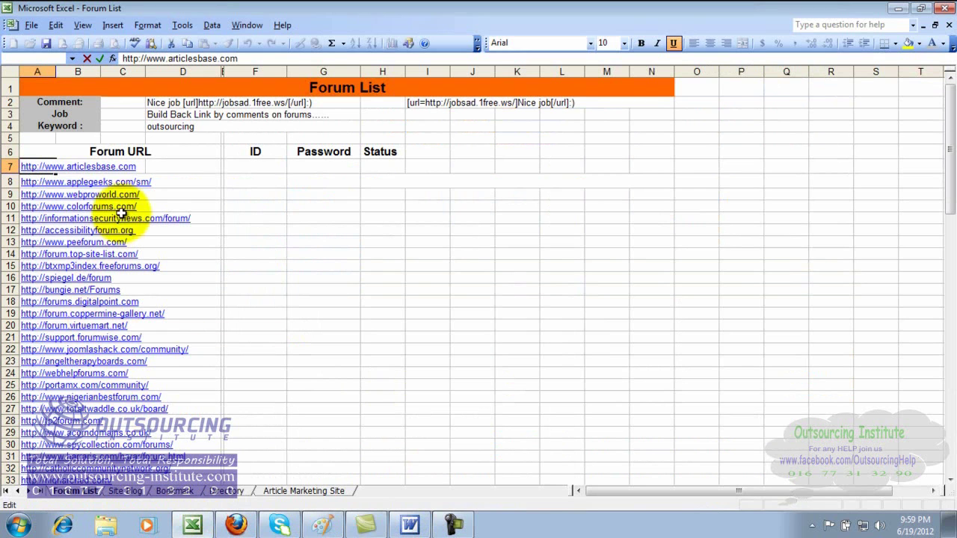
click(249, 527)
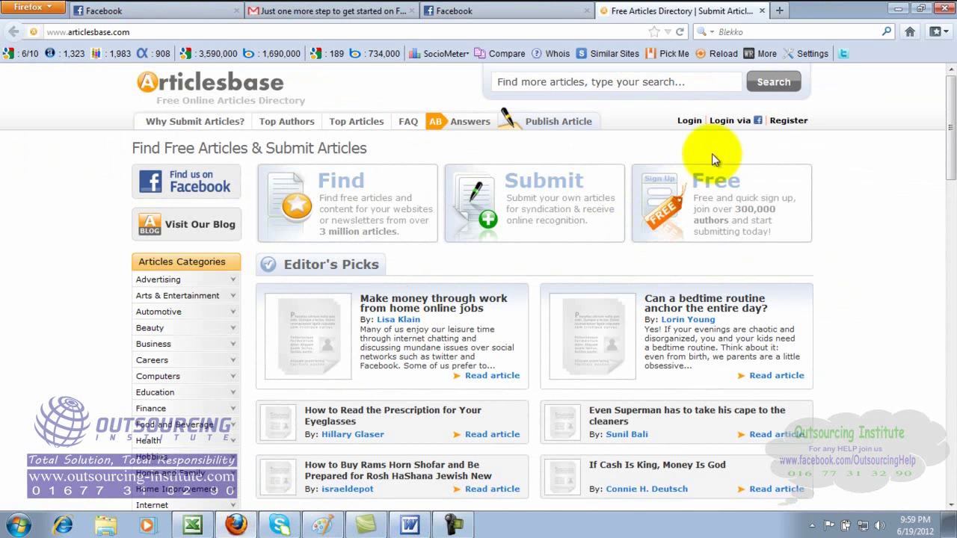
click(785, 124)
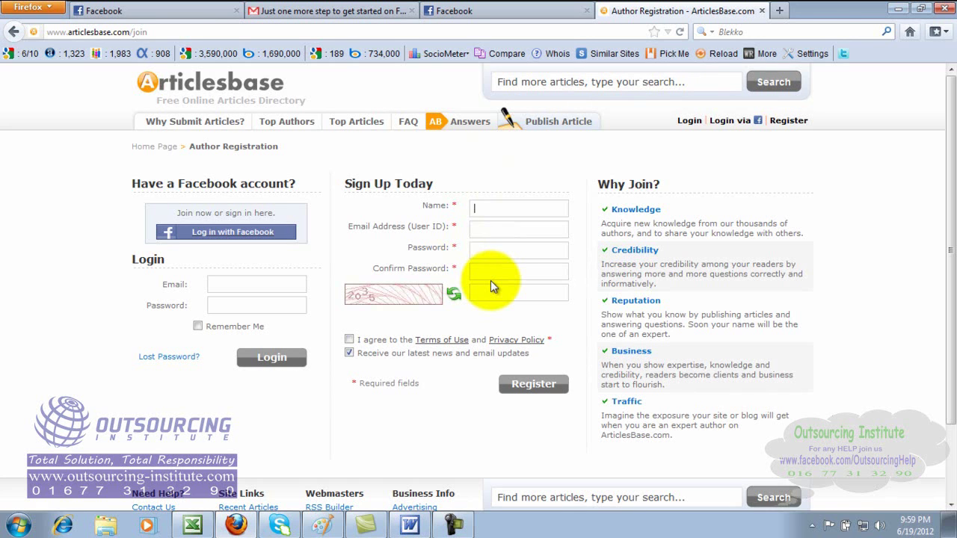
Fill the sign-up form with the saved name, the account e-mail address and both passwords.
text(sal)
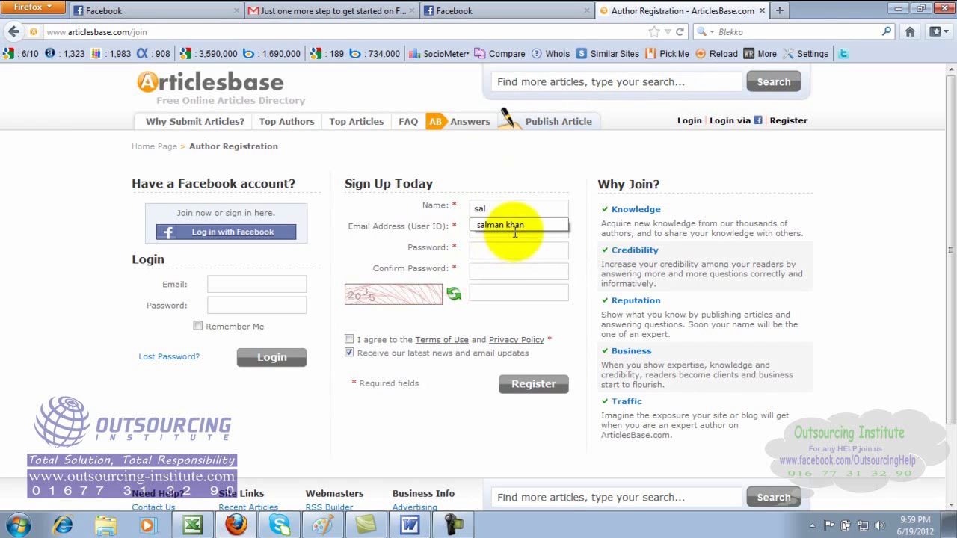
click(517, 224)
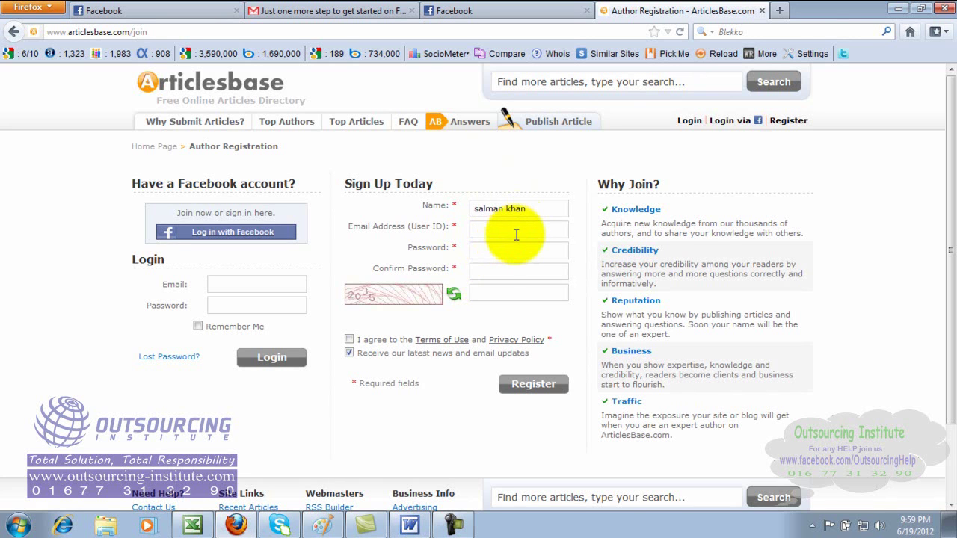
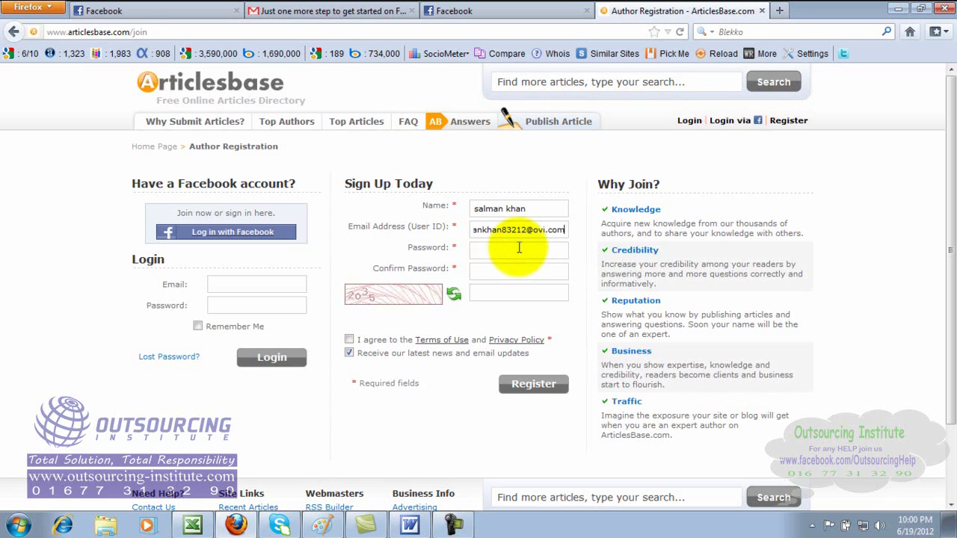
text(••••••••)
click(519, 269)
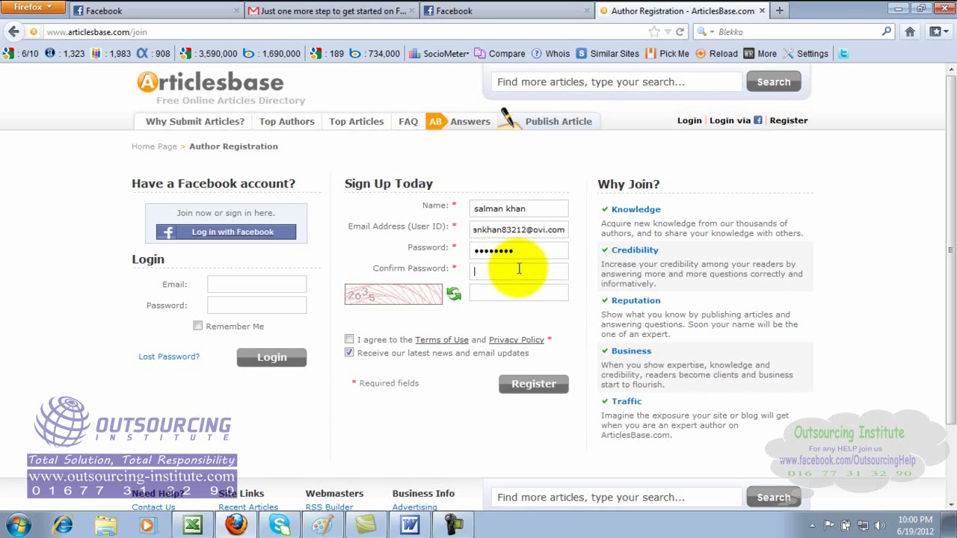
text(••••••••)
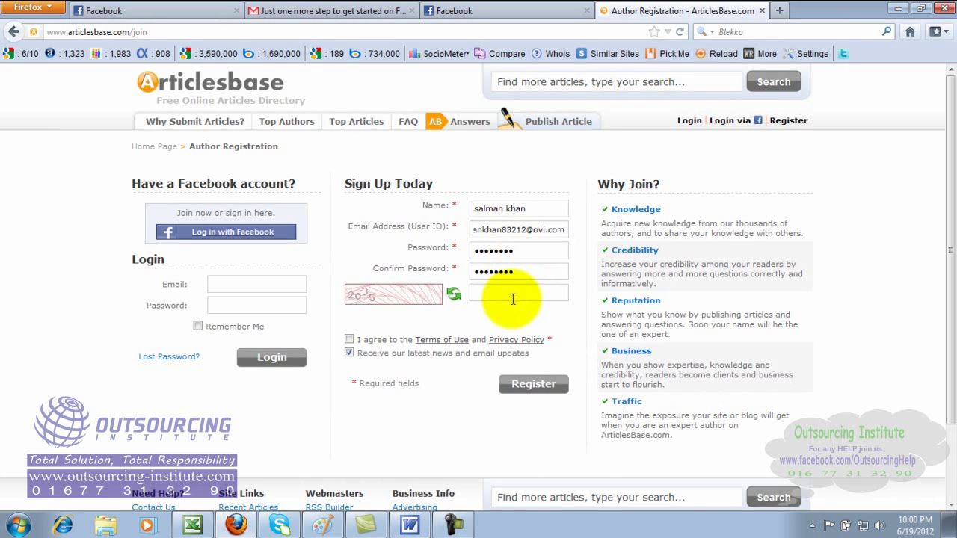
text(••••)
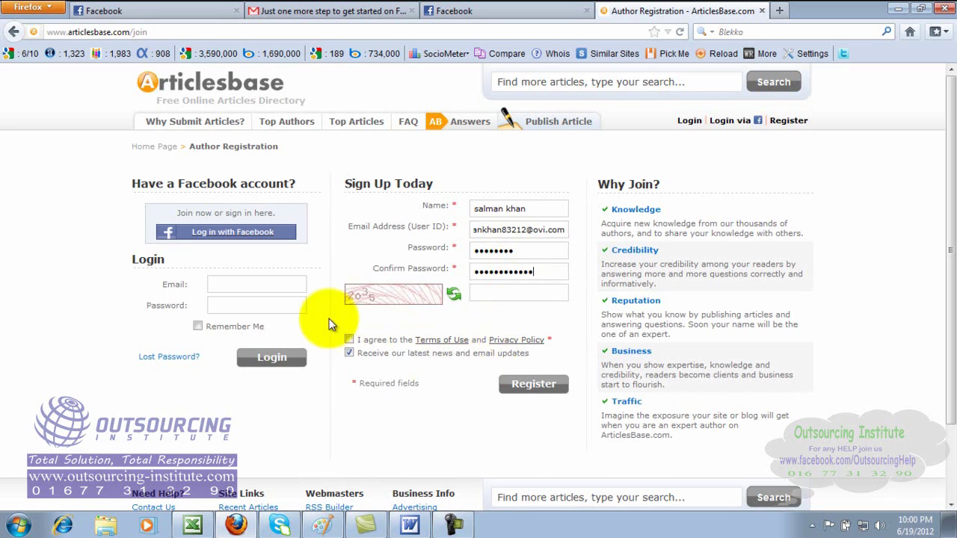
Accept the terms of use and submit the registration form.
click(349, 352)
click(349, 339)
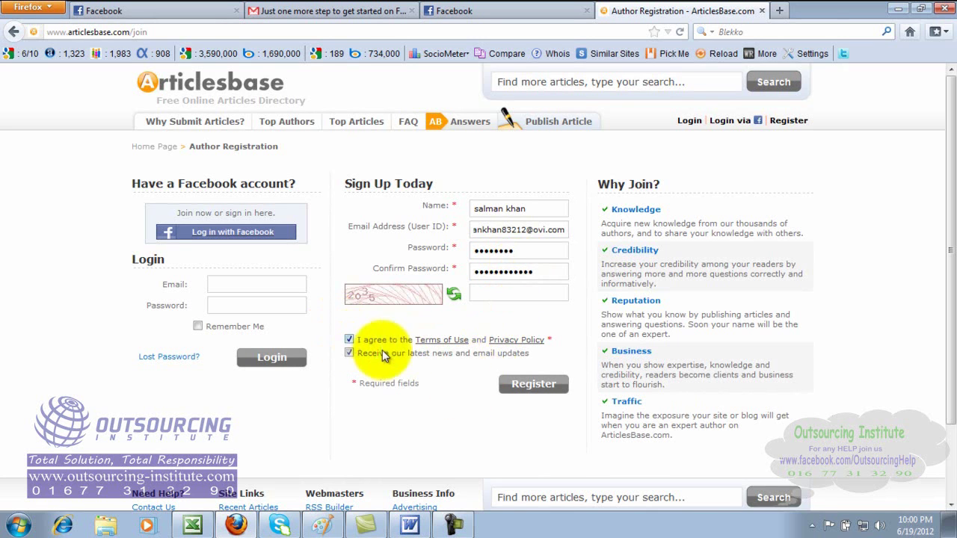
click(533, 384)
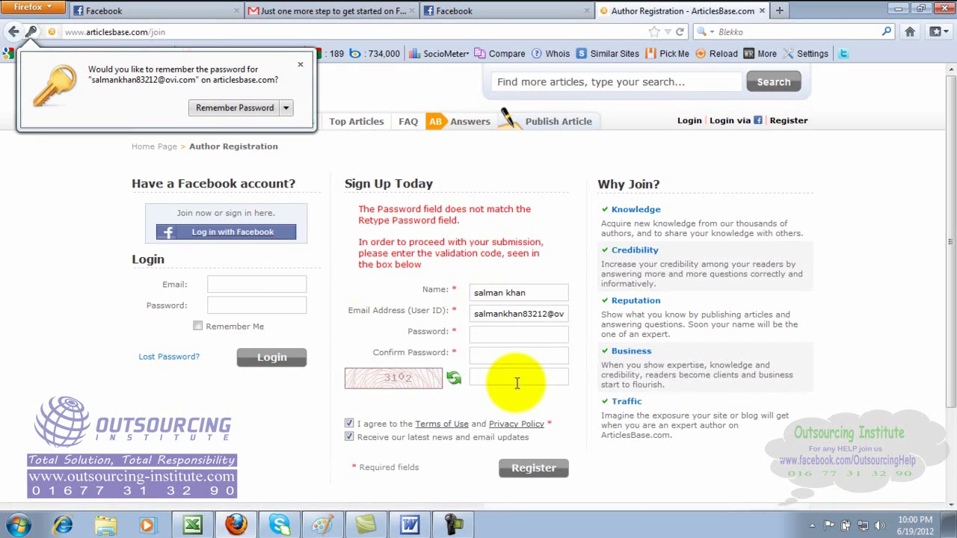
click(505, 337)
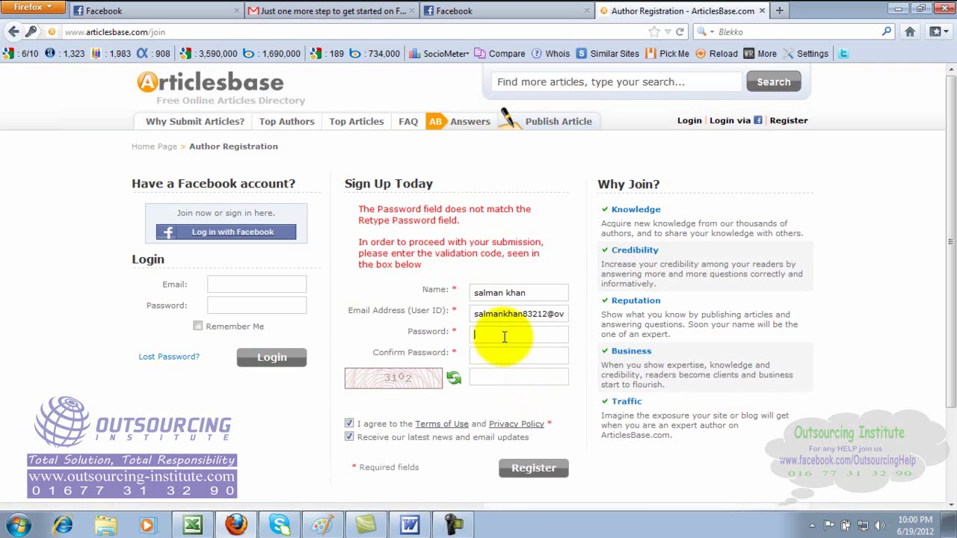
text(••••••••)
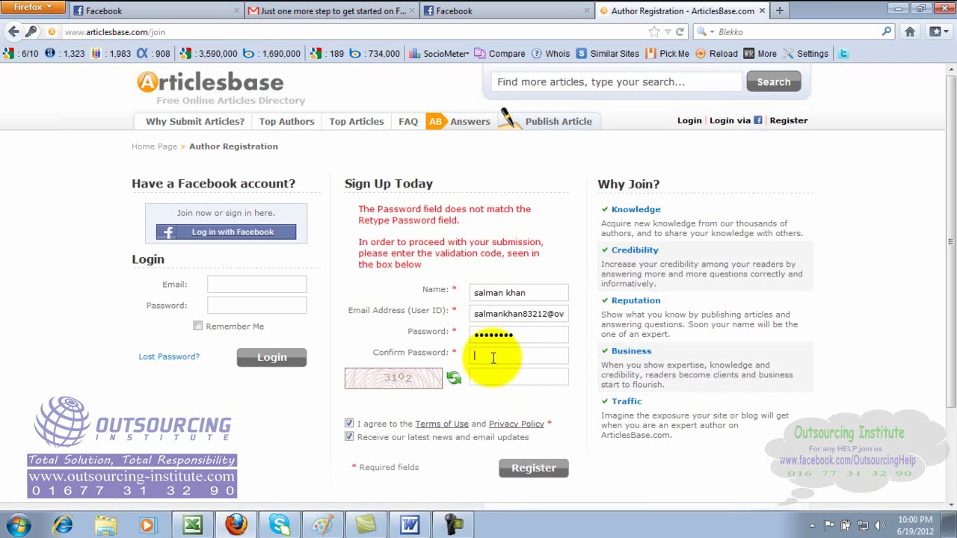
click(493, 359)
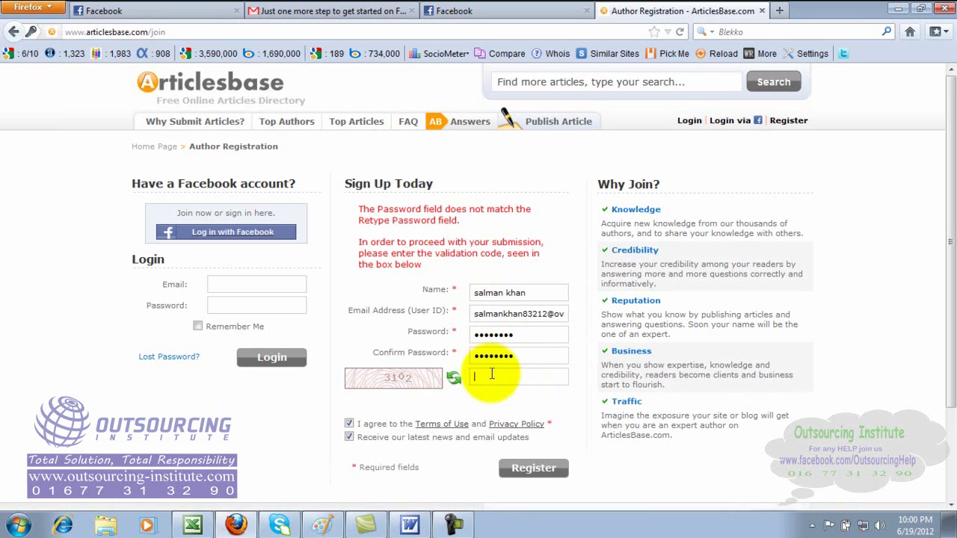
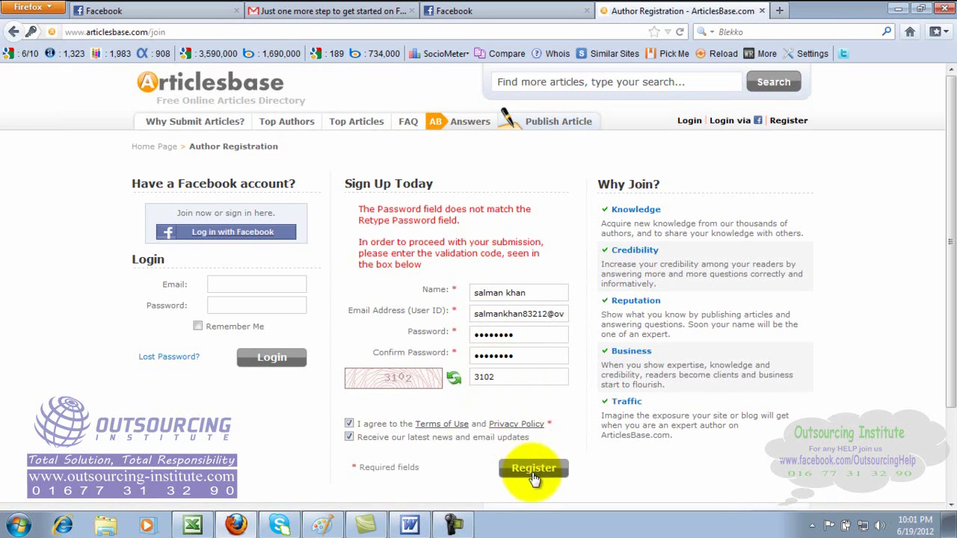
click(535, 465)
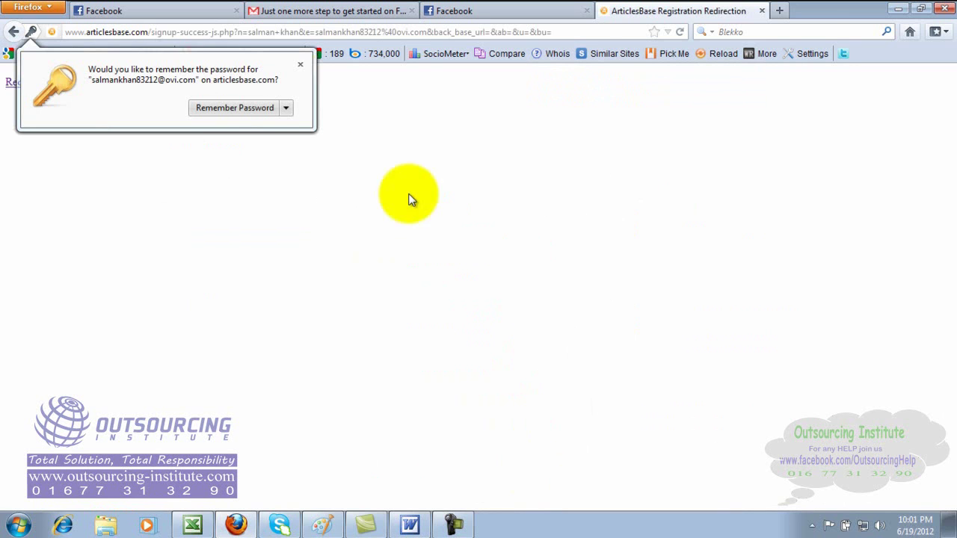
Dismiss the save-password offer and, once registration succeeds, open a new blank Firefox tab.
click(300, 65)
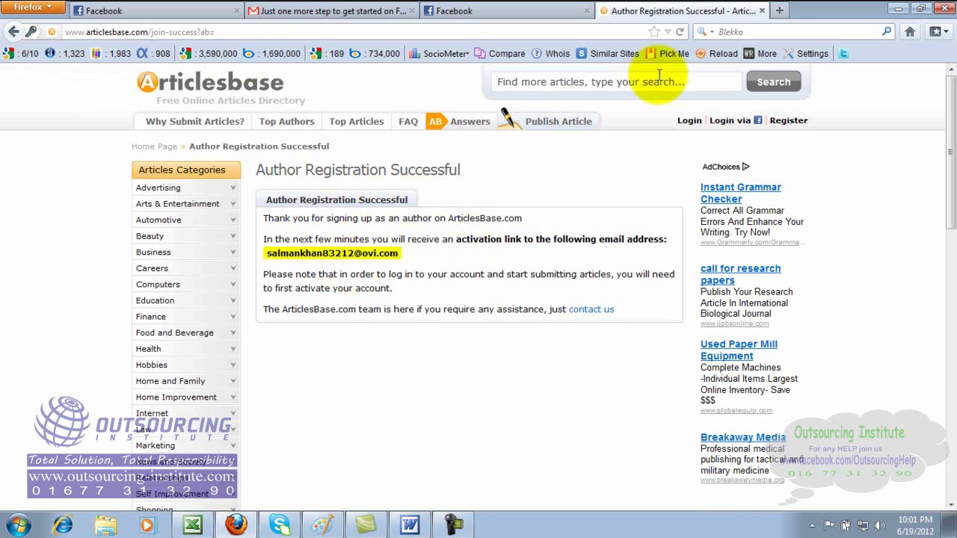
click(779, 10)
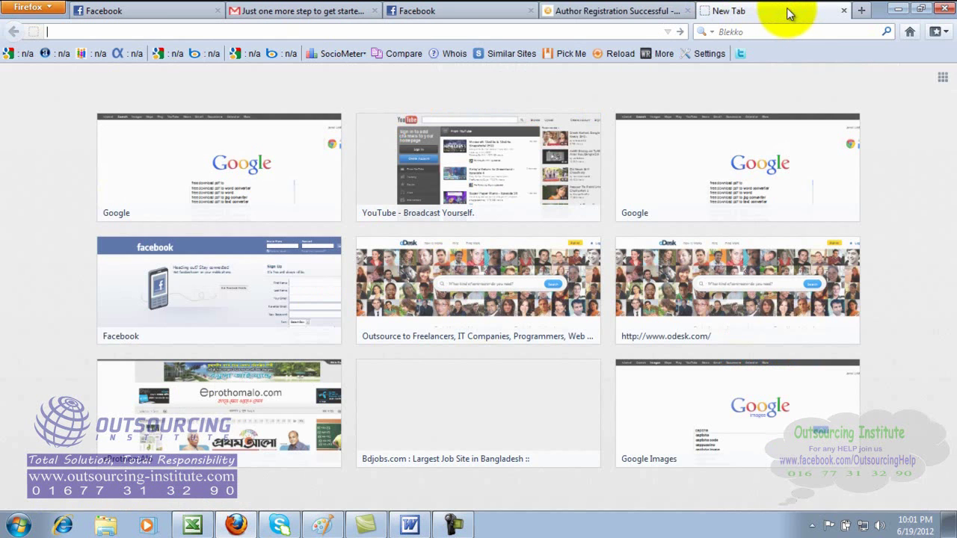
text(www)
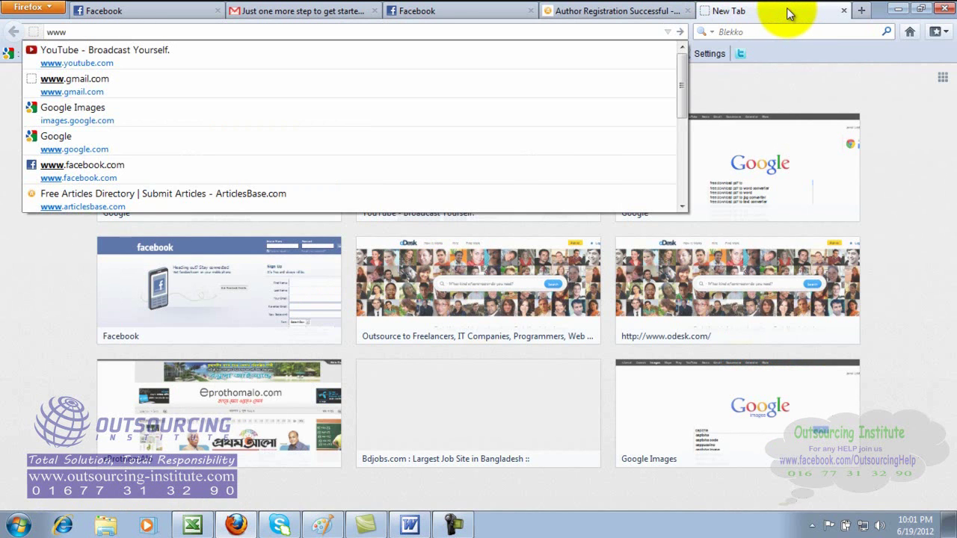
text(.mail.ovi.com)
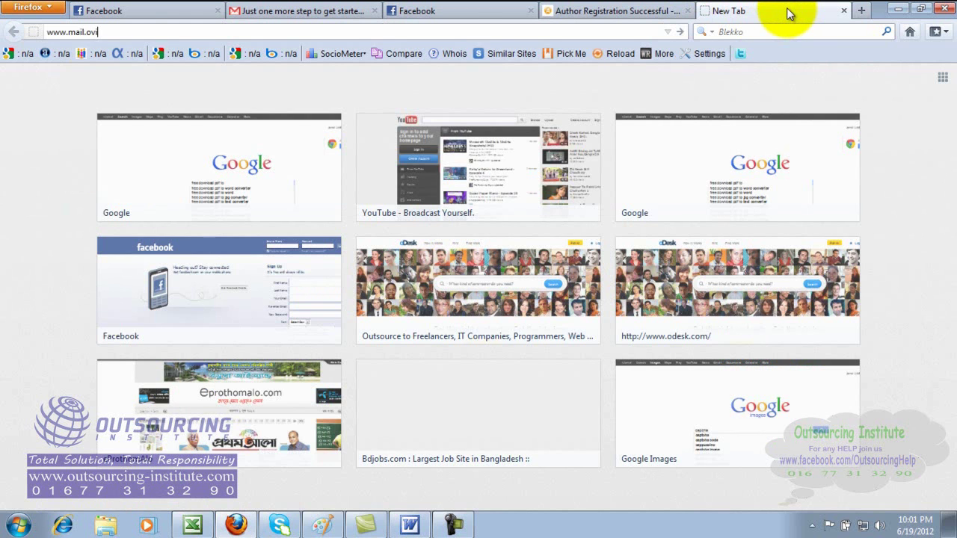
key(Return)
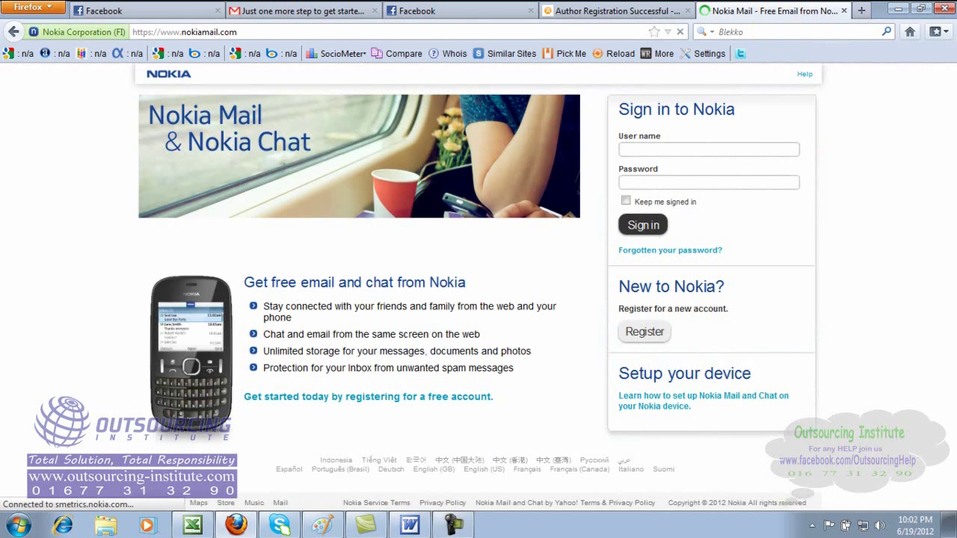
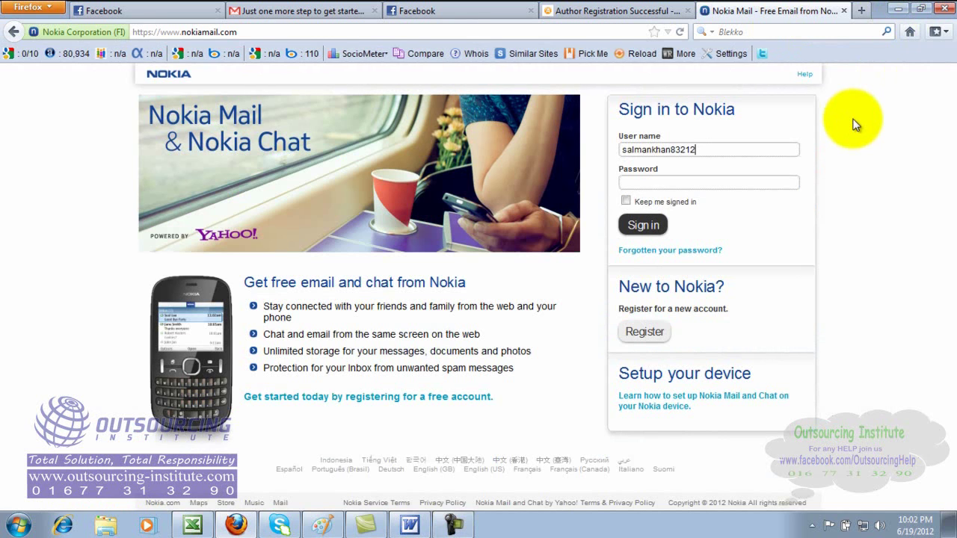
key(Tab)
text(****)
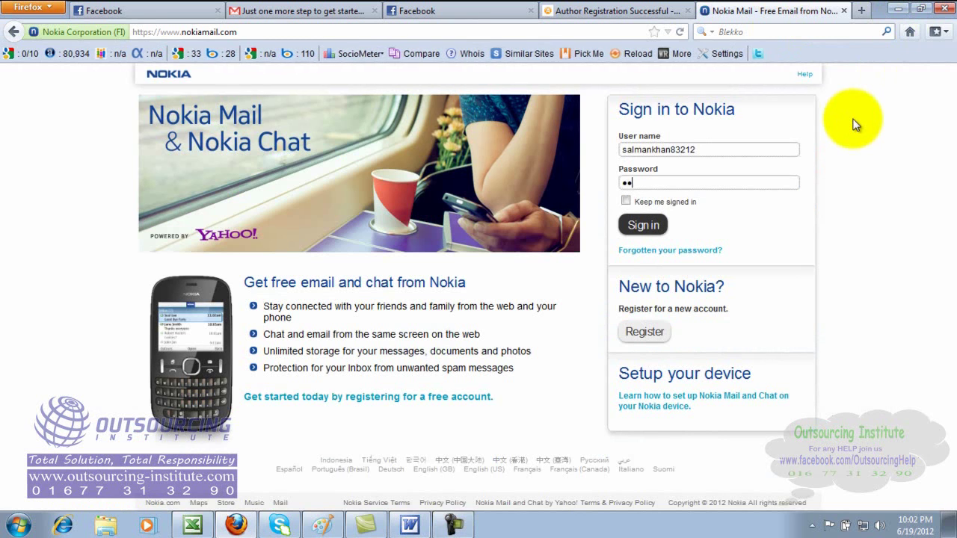
key(BackSpace)
key(BackSpace)
key(BackSpace)
key(BackSpace)
text(*****)
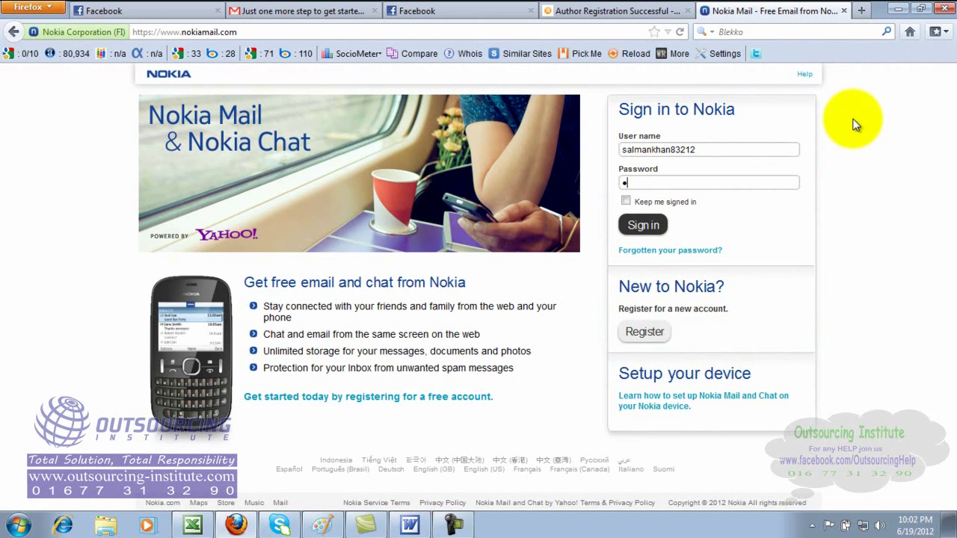
text(***)
click(644, 223)
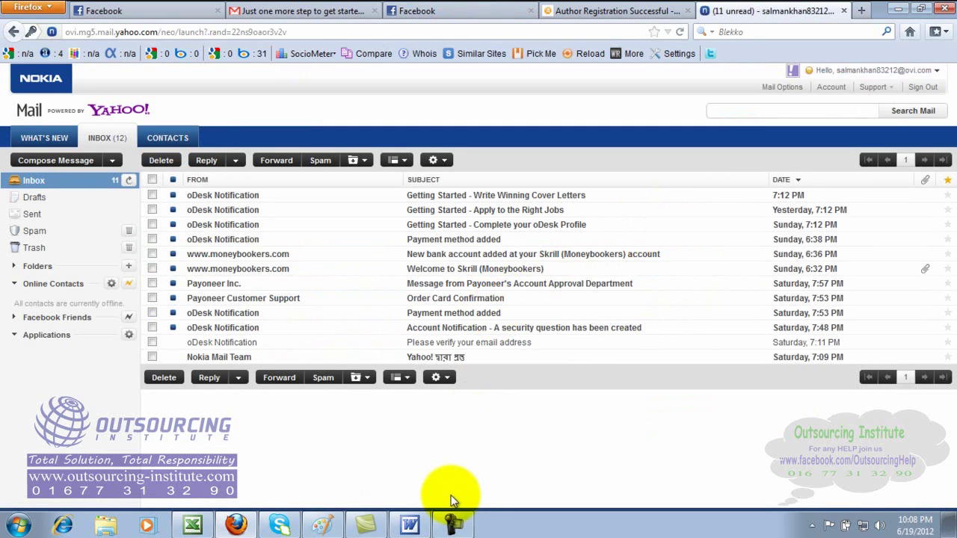
Switch between Inbox and the empty Spam folder several times, finishing on the inbox.
mouse_move(453, 524)
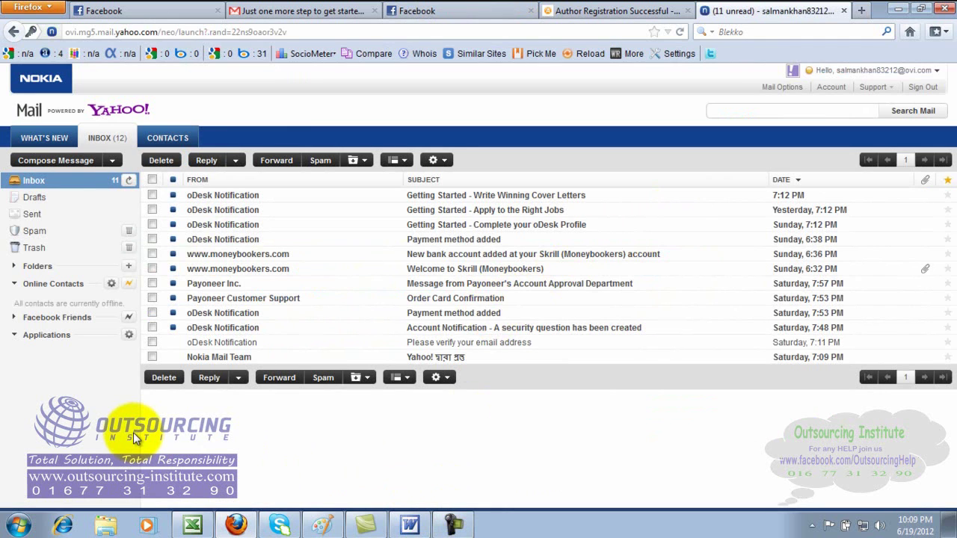
click(66, 183)
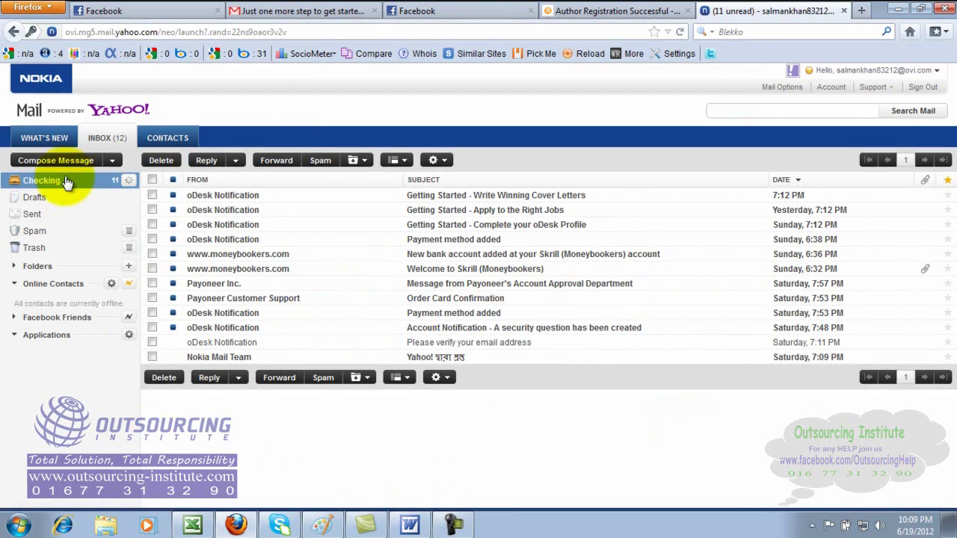
click(55, 232)
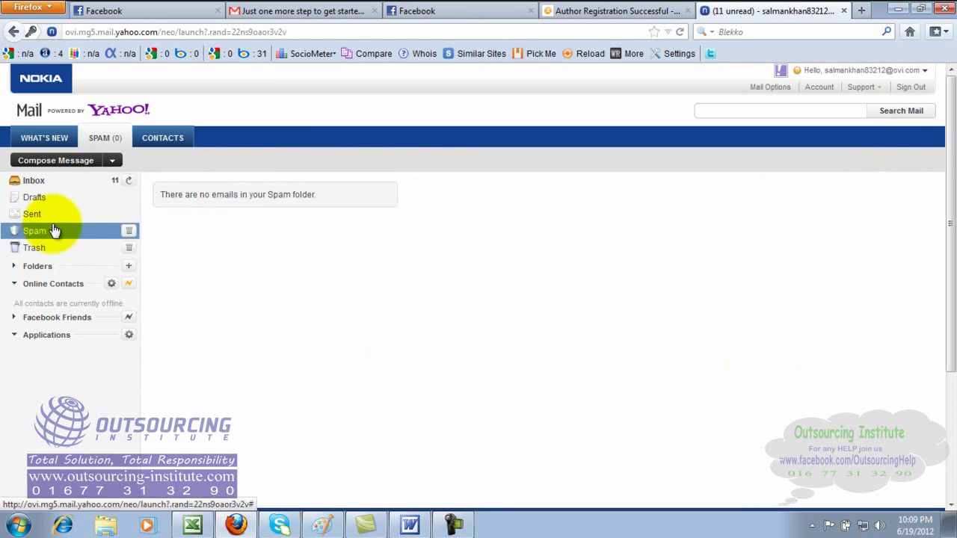
click(48, 186)
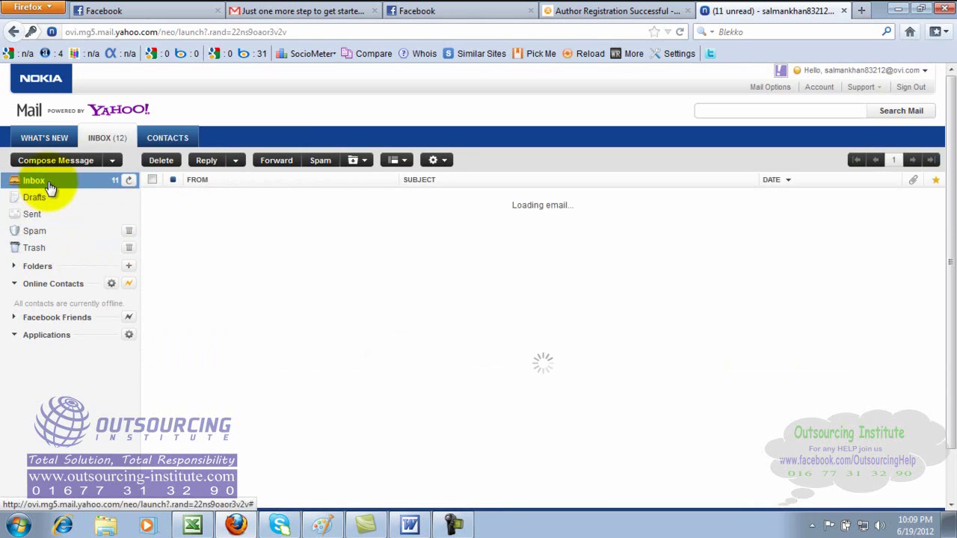
click(60, 235)
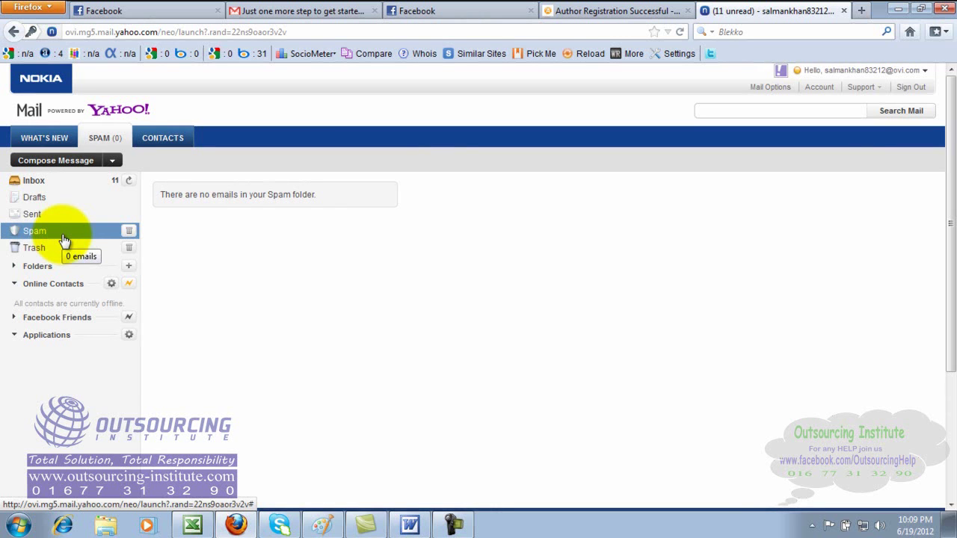
click(82, 186)
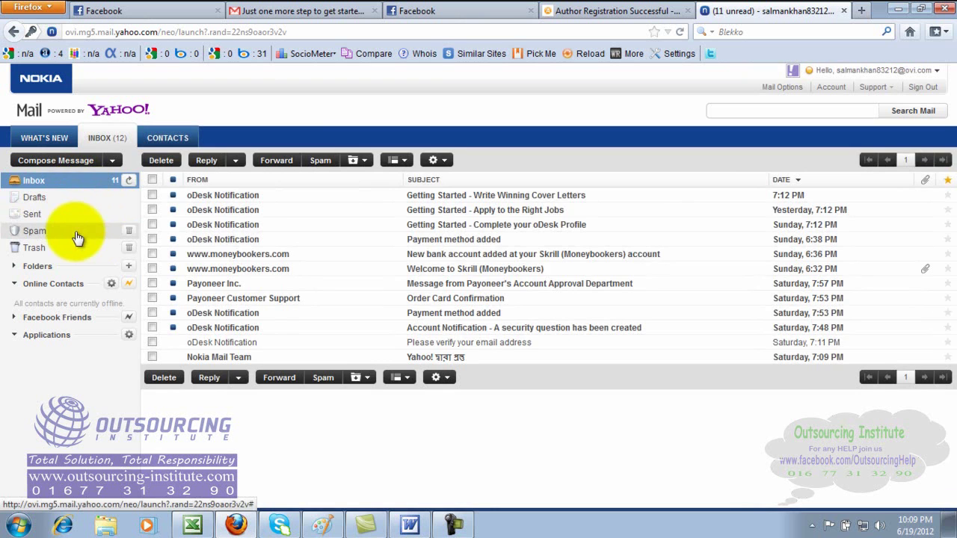
click(77, 234)
click(74, 186)
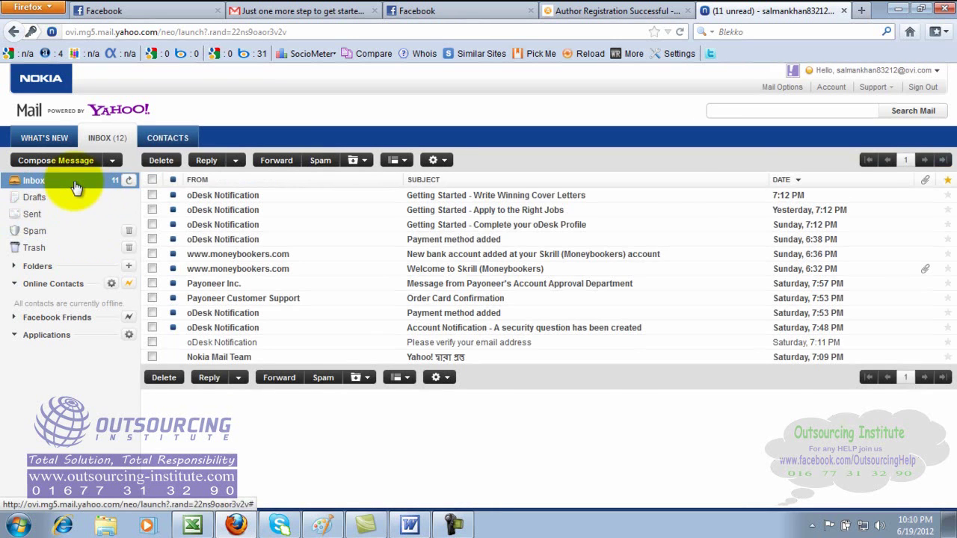
Open the Welcome to Skrill email, scroll down to its verify link, then return to the Gmail tab.
click(241, 268)
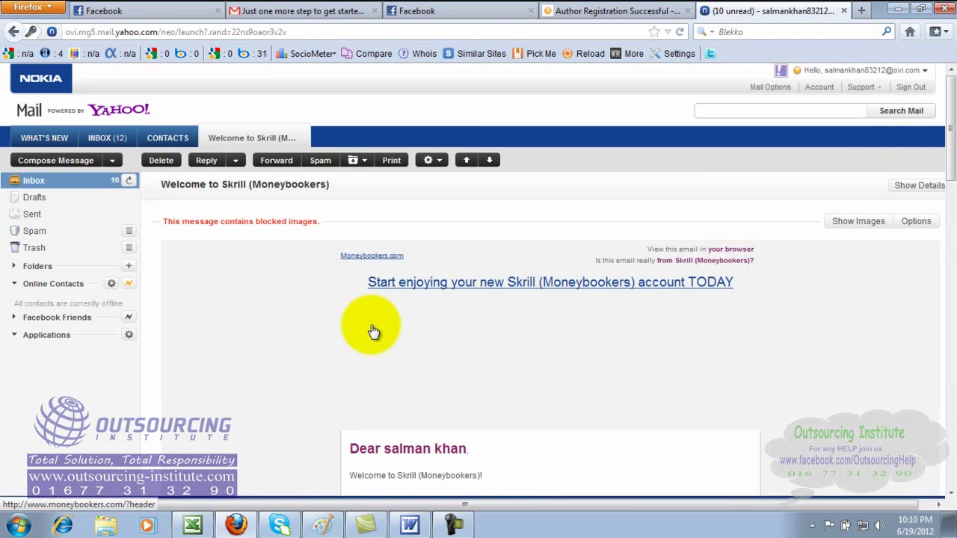
scroll(950, 491, down, 6)
scroll(953, 493, down, 1)
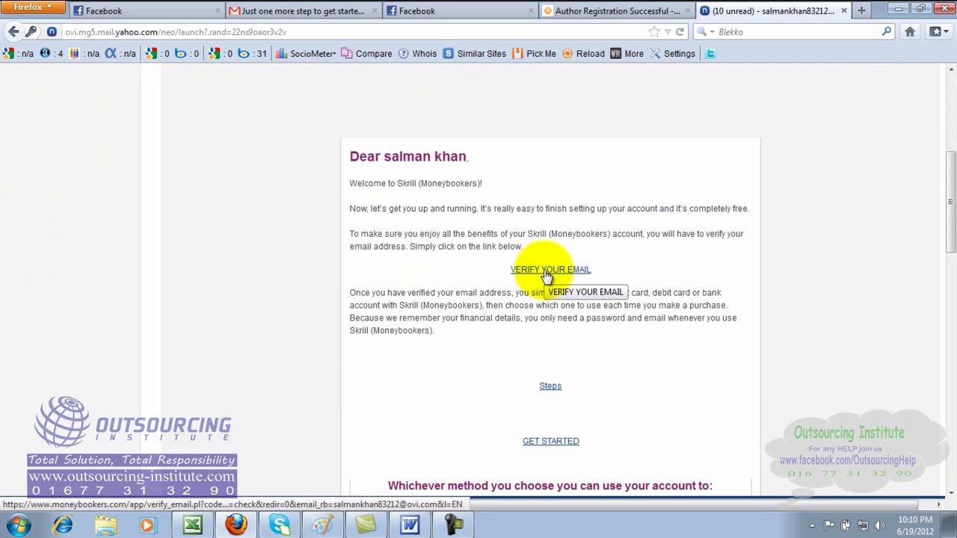
click(344, 12)
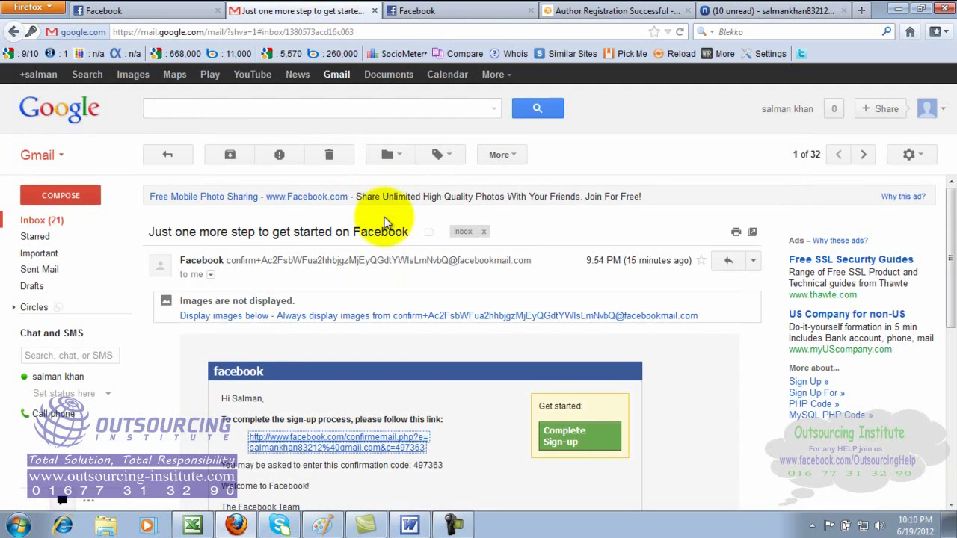
Read the iDhaka.com Confirmation of Posting Ad email from the Gmail inbox, then return to Paint.
click(37, 222)
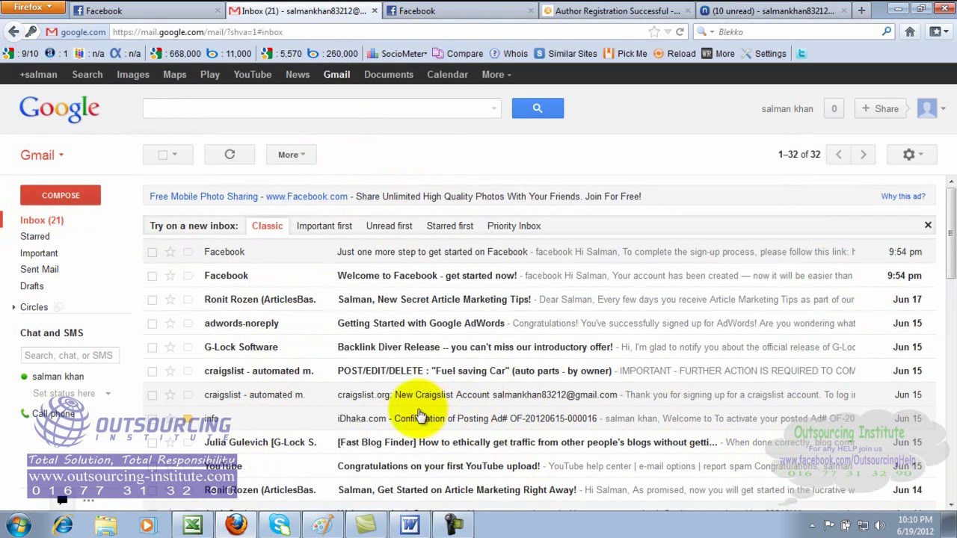
click(370, 419)
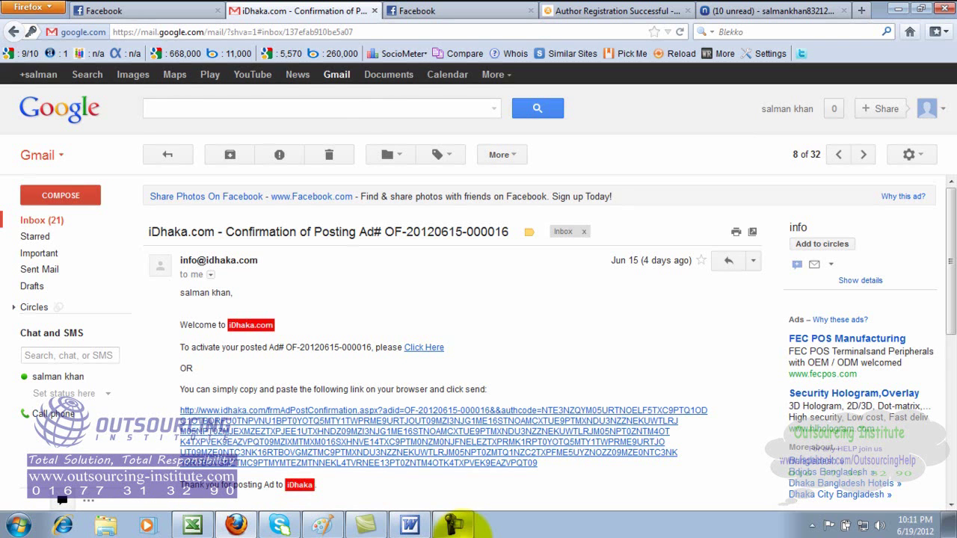
click(323, 527)
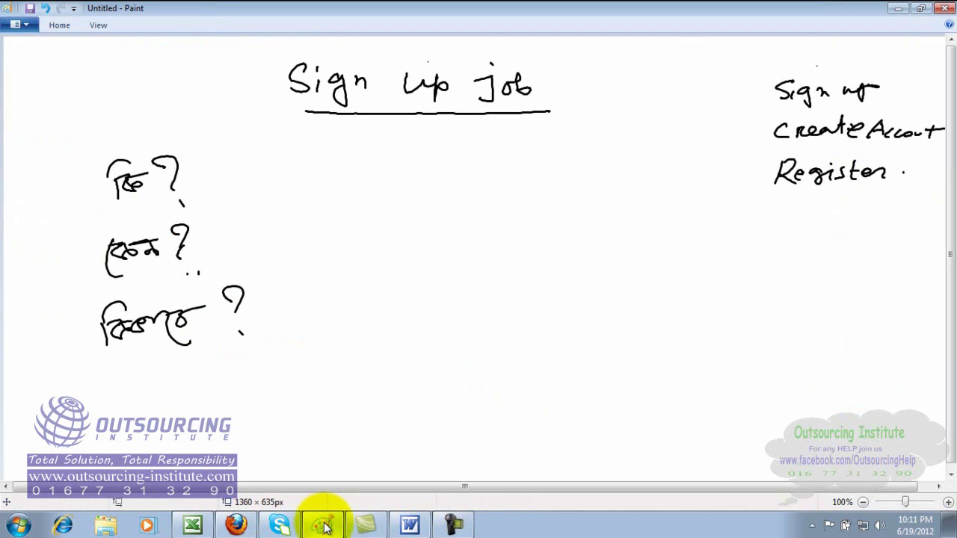
Circle the question-marked lines, add 'id', then replace the sketch with a new blank canvas unsaved.
mouse_move(199, 141)
mouse_down()
mouse_move(239, 254)
mouse_move(225, 347)
mouse_move(75, 331)
mouse_move(227, 197)
mouse_move(198, 195)
mouse_up()
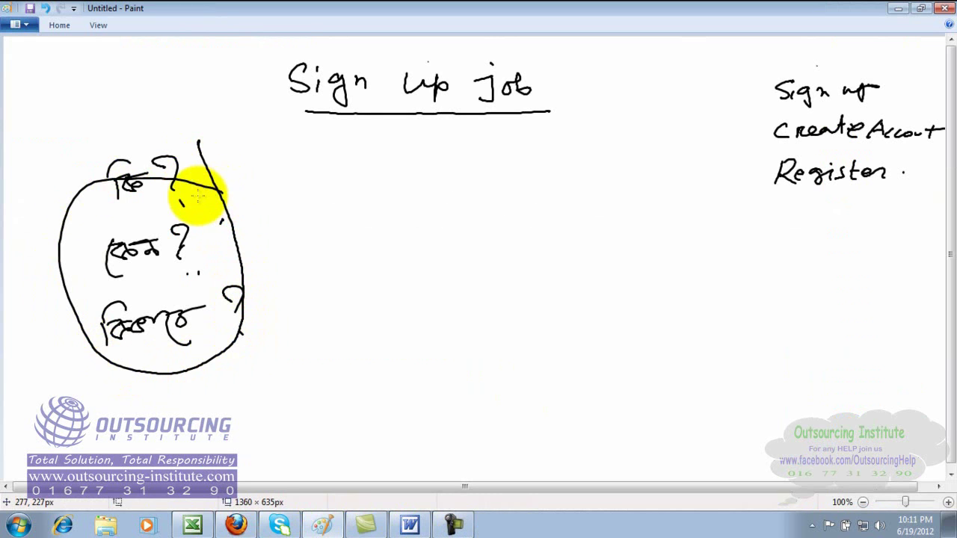
mouse_move(344, 199)
mouse_down()
mouse_move(344, 219)
mouse_move(376, 216)
mouse_up()
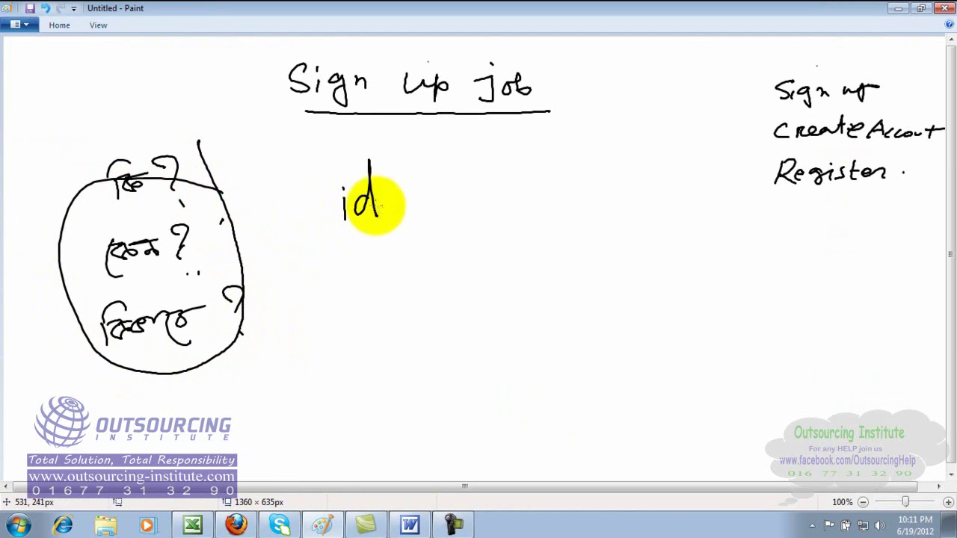
key(ctrl+n)
key(n)
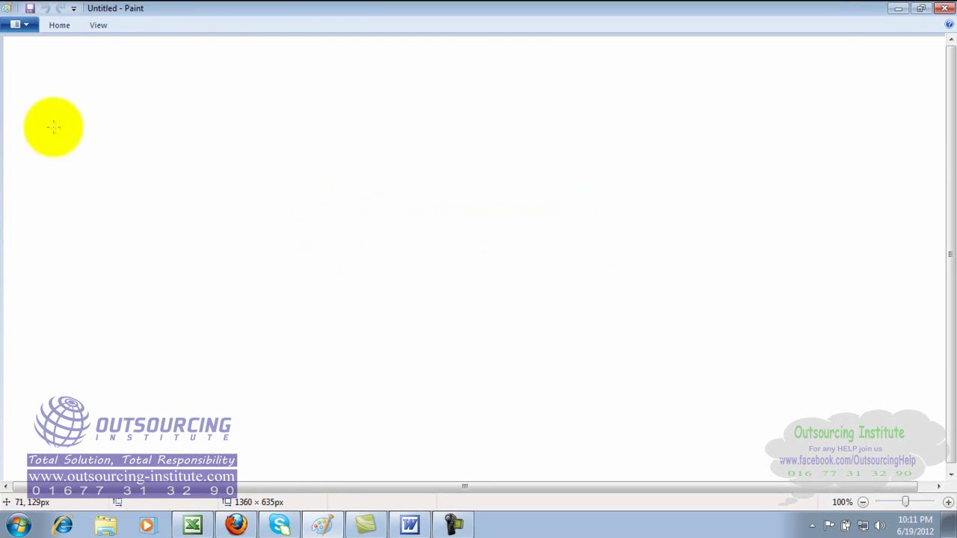
Handwrite 'id' at the canvas's top left and begin writing 'Password' beneath it.
click(47, 134)
mouse_move(51, 151)
mouse_down()
mouse_move(49, 169)
mouse_move(79, 165)
mouse_up()
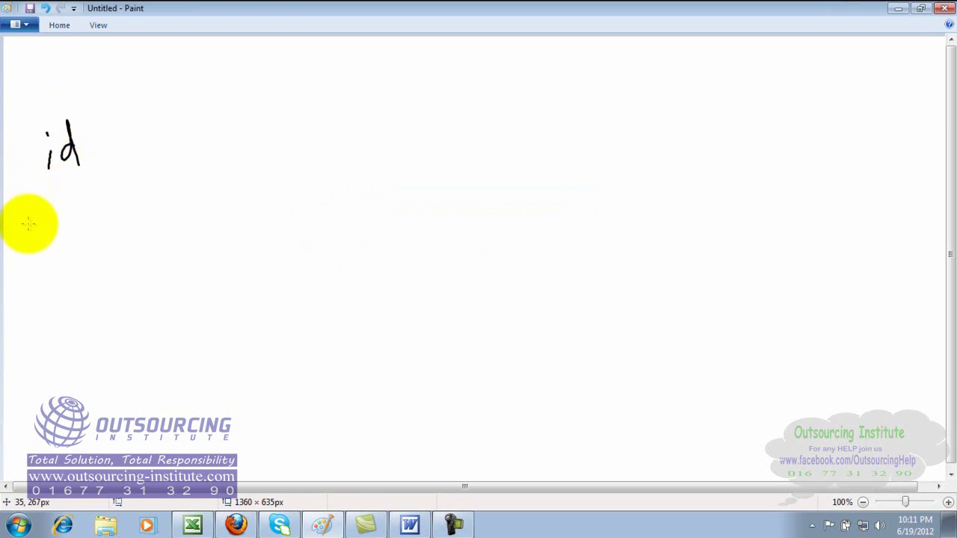
mouse_move(47, 201)
mouse_down()
mouse_move(52, 216)
mouse_move(100, 205)
mouse_move(132, 212)
mouse_move(125, 208)
mouse_move(163, 196)
mouse_up()
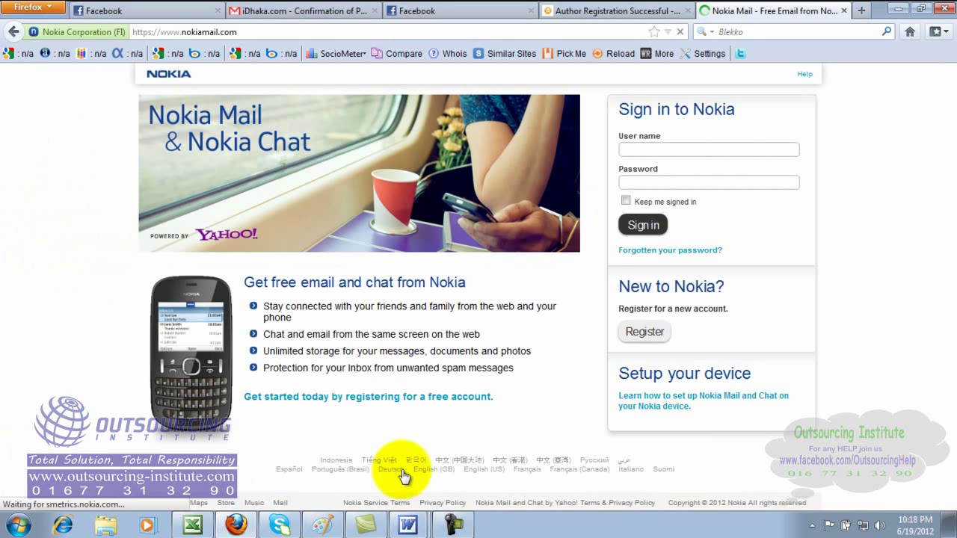
Start a new Nokia account registration from the Register button under 'New to Nokia?'.
mouse_move(451, 523)
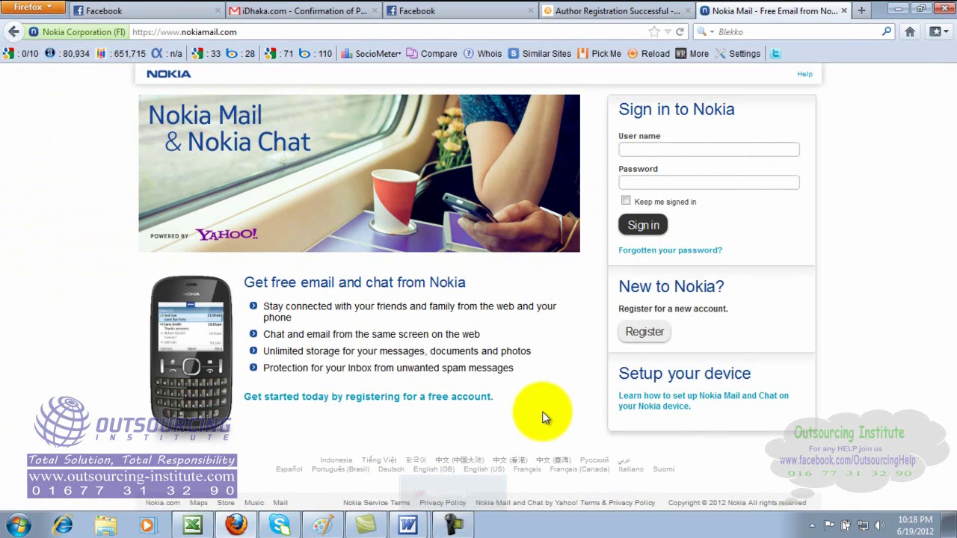
click(632, 338)
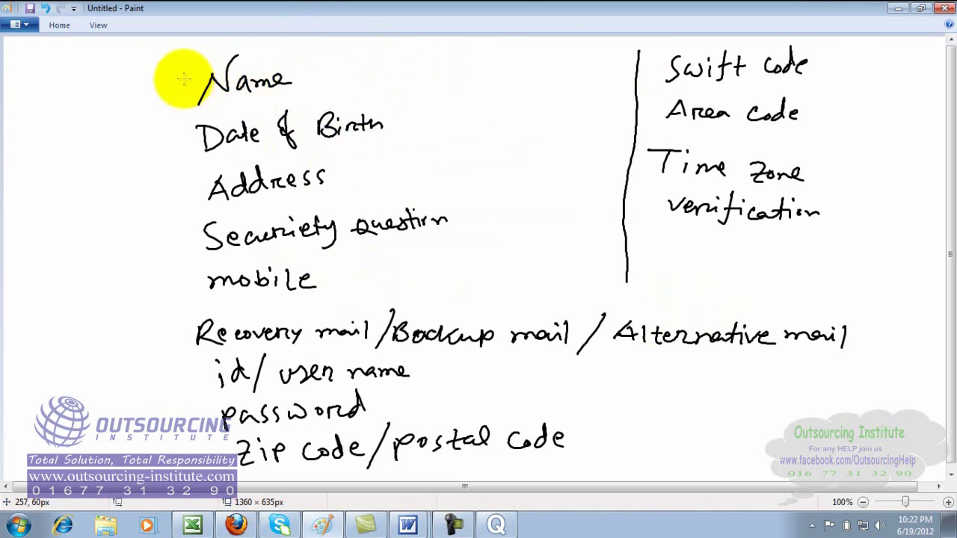
Draw a check mark to the left of 'Name' on the handwritten field list.
drag(174, 80, 195, 72)
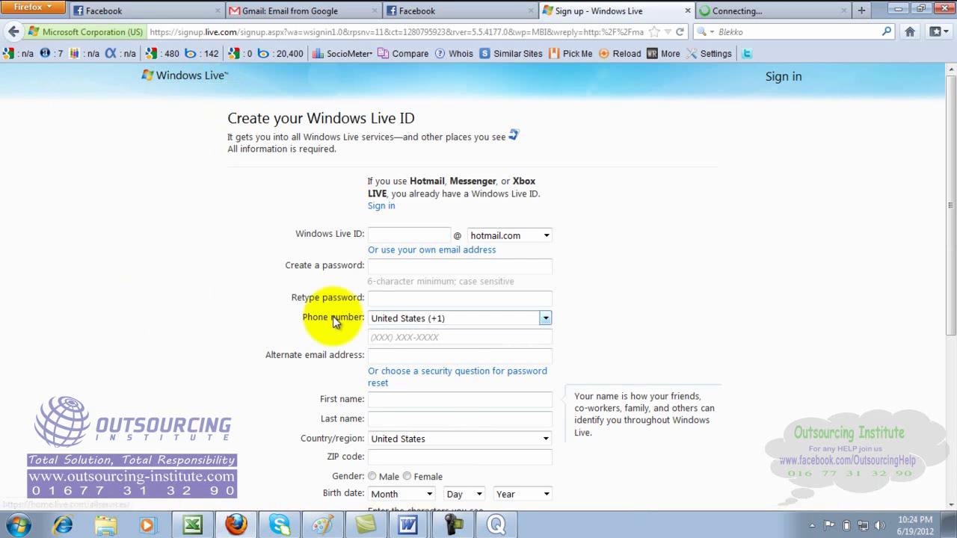
Enter the first name, then type the last name and correct its typos.
mouse_move(452, 523)
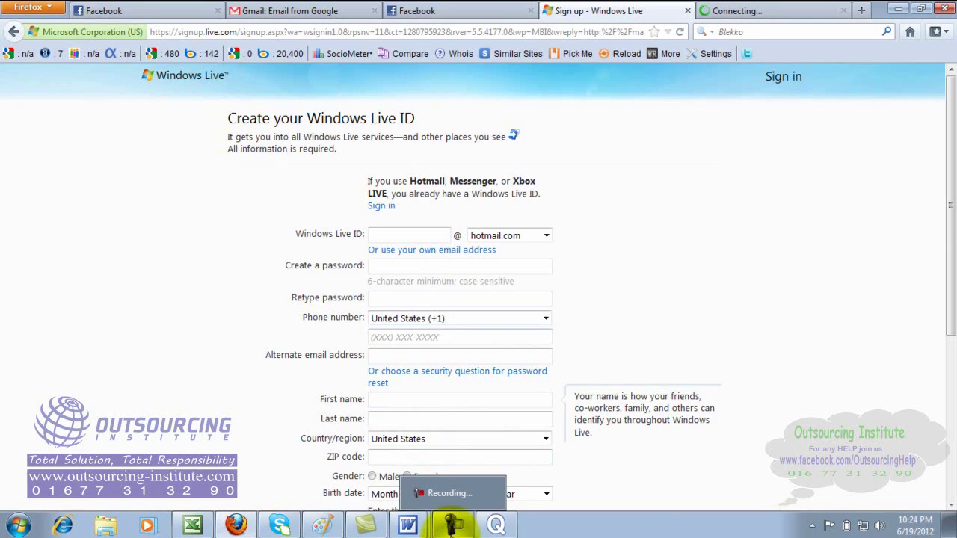
key(Tab)
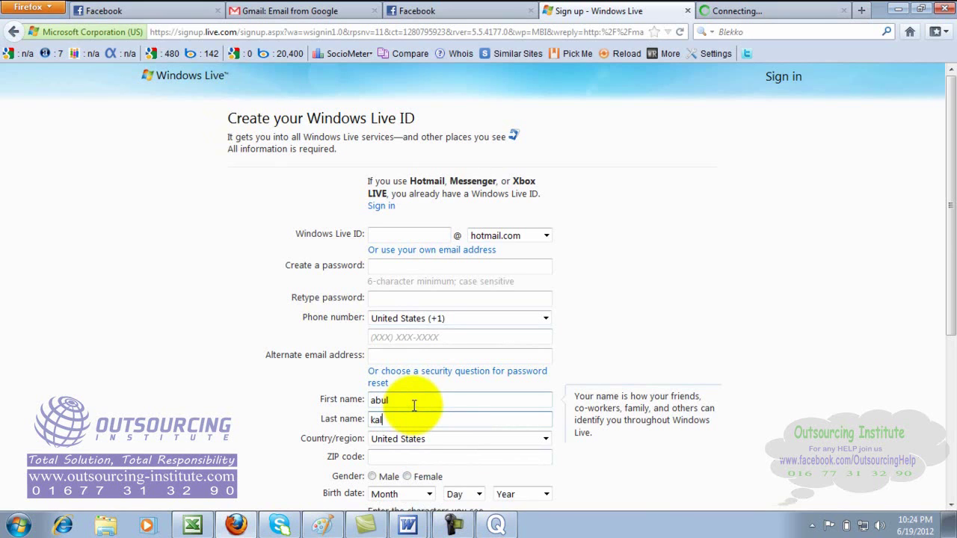
text(am)
Retype the first name capitalised, then return to the Paint notes.
click(371, 401)
text(mohammad)
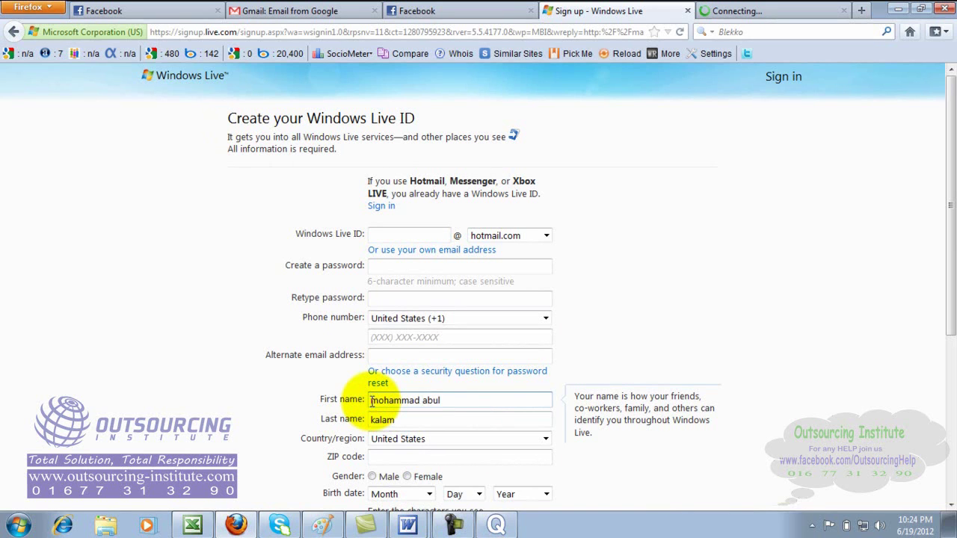
key(BackSpace)
key(BackSpace)
key(BackSpace)
key(BackSpace)
key(BackSpace)
key(BackSpace)
key(BackSpace)
key(BackSpace)
key(BackSpace)
text(Mohammad)
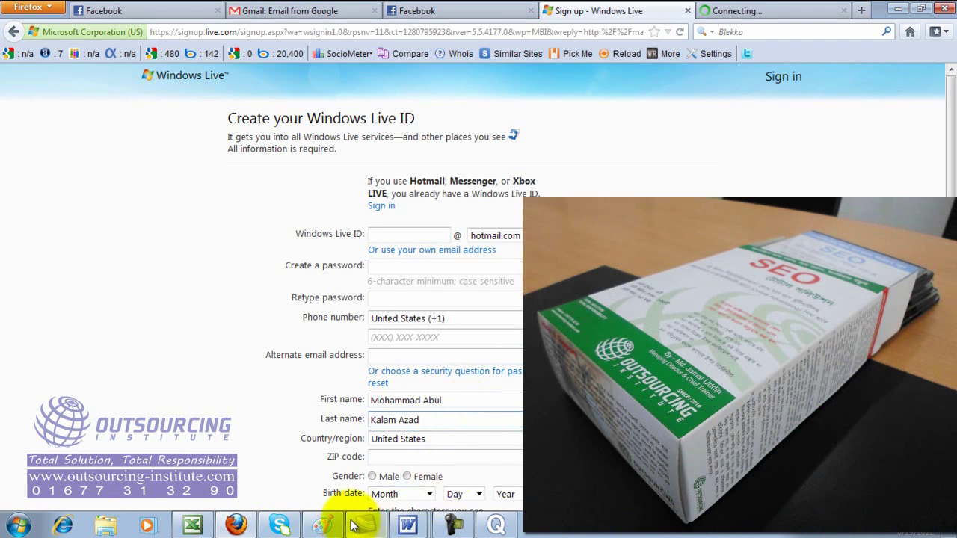
click(323, 526)
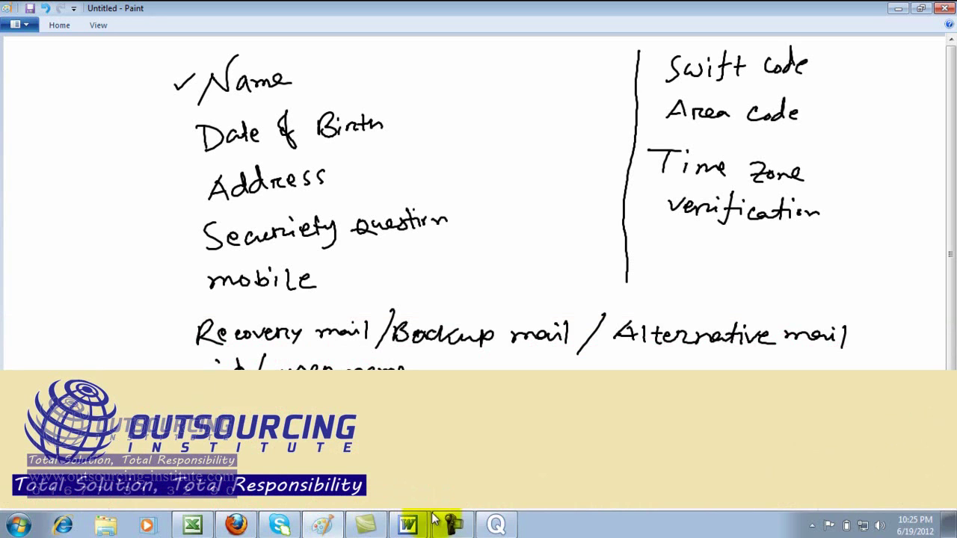
click(235, 527)
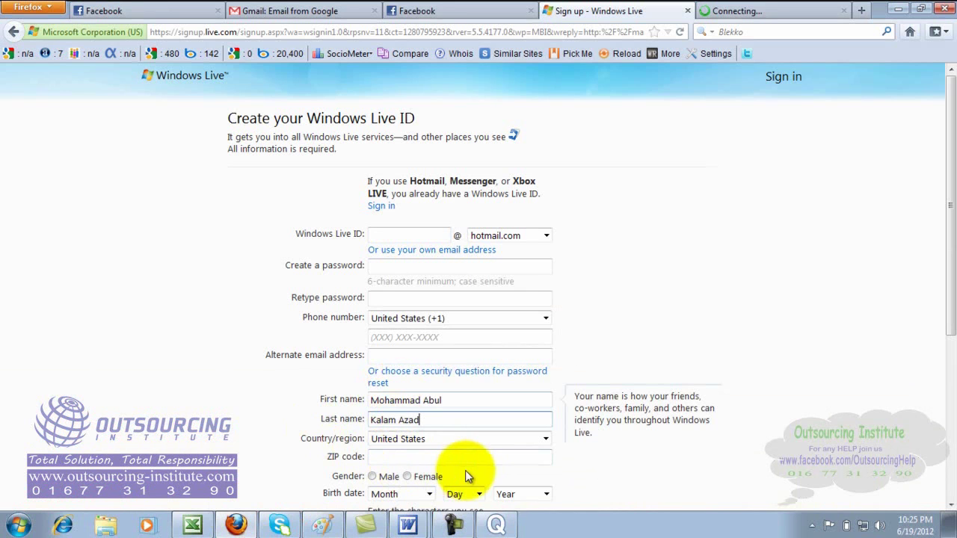
click(431, 495)
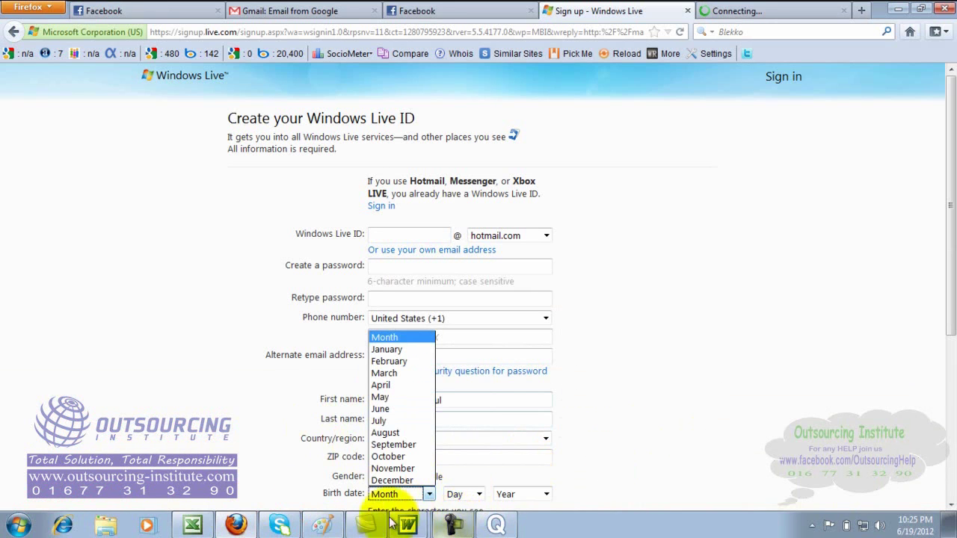
click(340, 528)
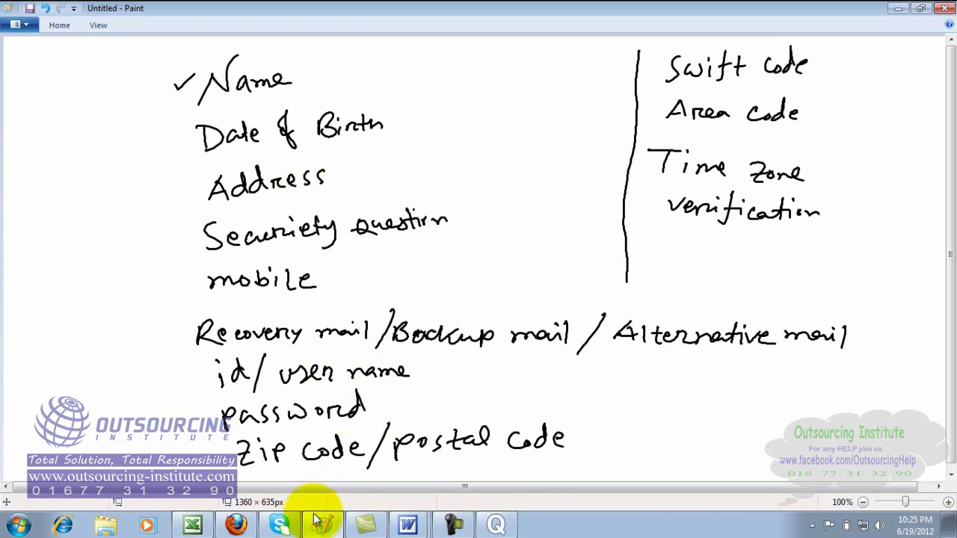
mouse_move(332, 525)
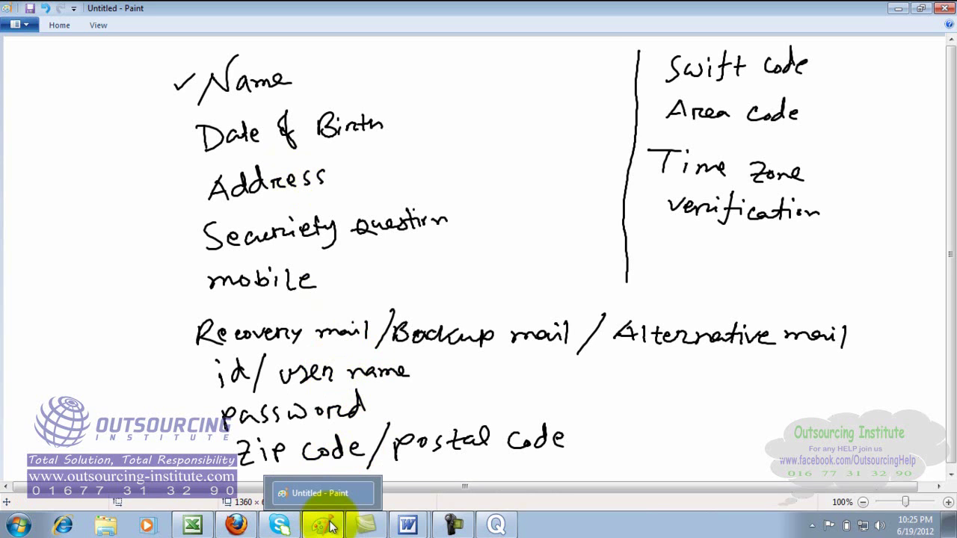
click(240, 528)
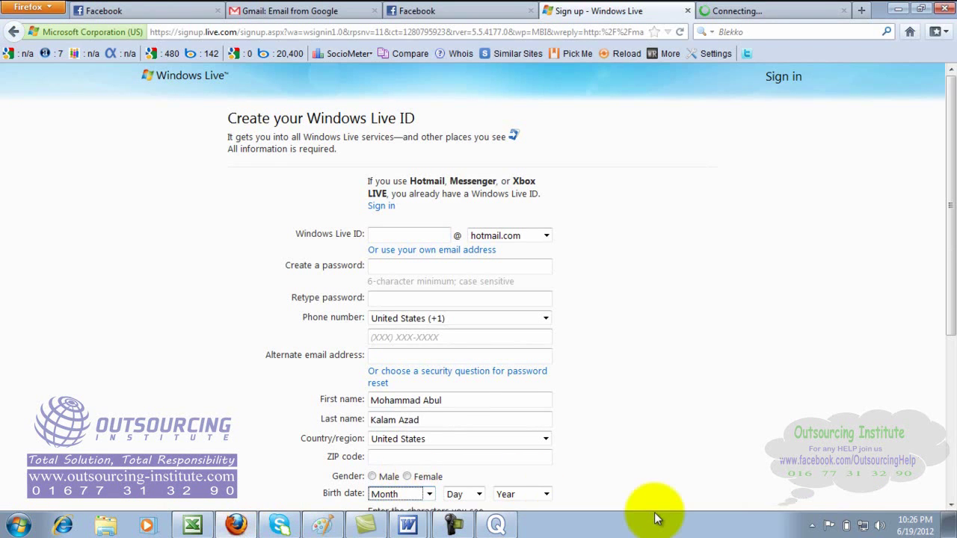
click(950, 505)
scroll(950, 505, down, 4)
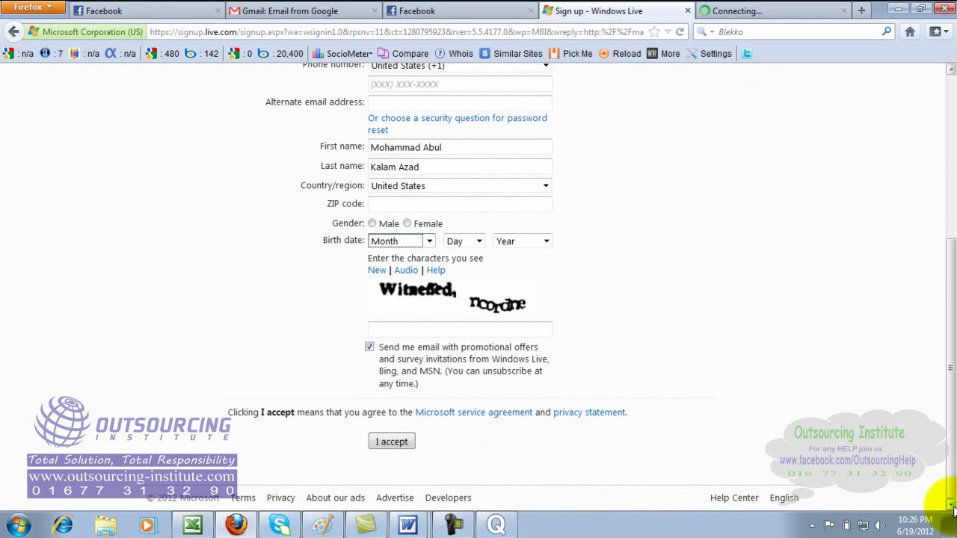
key(alt+Tab)
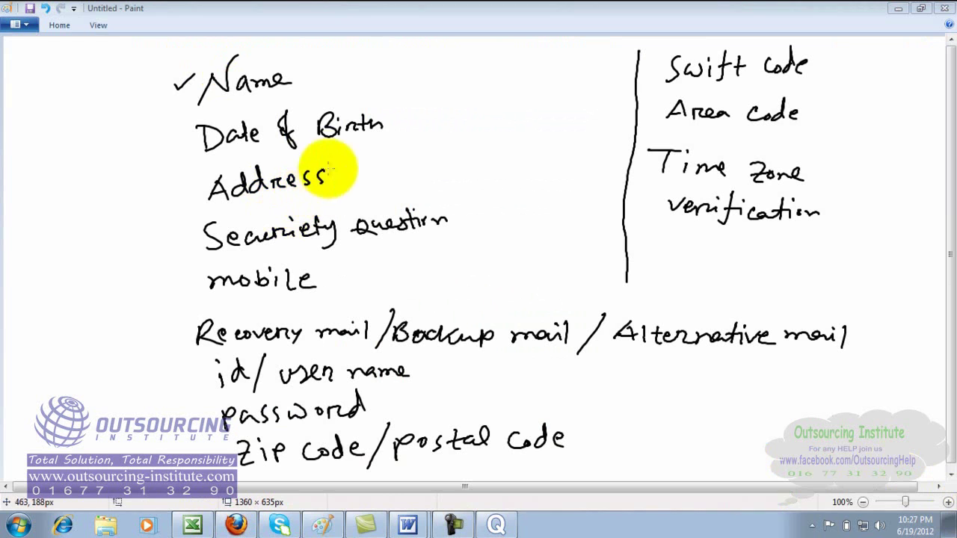
Add ':-' after 'Address' on the field list.
click(342, 181)
click(341, 172)
drag(350, 177, 357, 176)
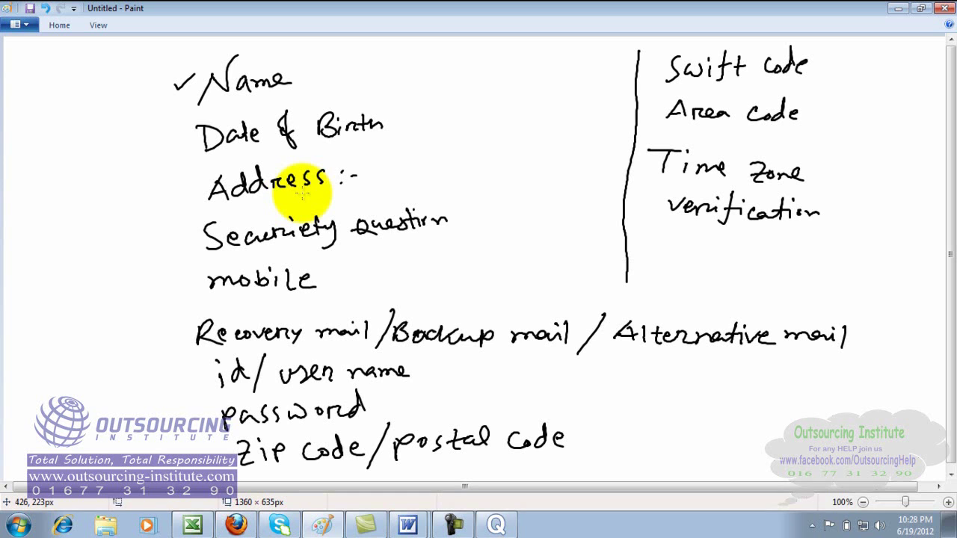
Write 'Market' with an arrow pointing to the underlined abbreviation 'Mrkt'.
mouse_move(378, 164)
mouse_down()
mouse_move(380, 184)
mouse_move(406, 162)
mouse_move(438, 175)
mouse_move(473, 161)
mouse_up()
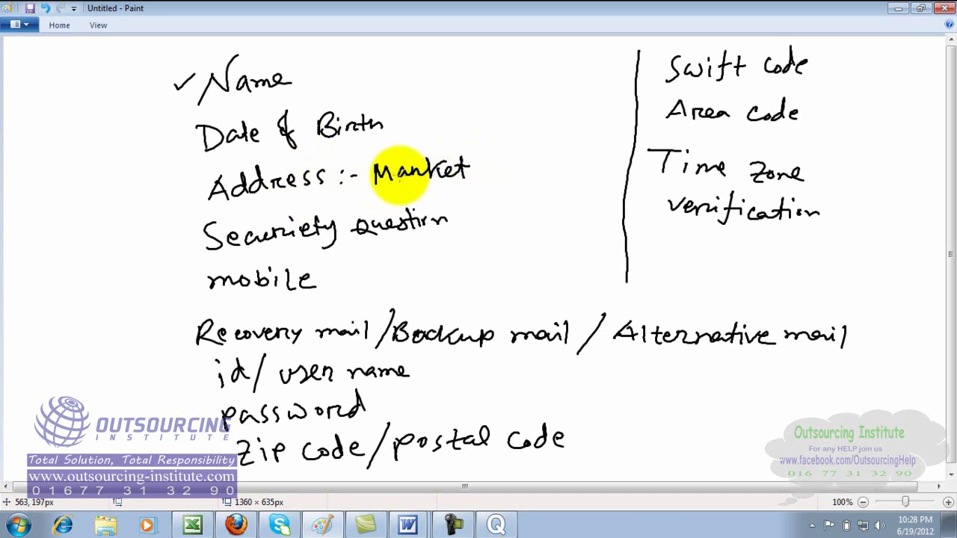
drag(476, 171, 511, 172)
mouse_move(516, 165)
mouse_down()
mouse_move(515, 179)
mouse_move(534, 167)
mouse_move(566, 177)
mouse_move(596, 166)
mouse_up()
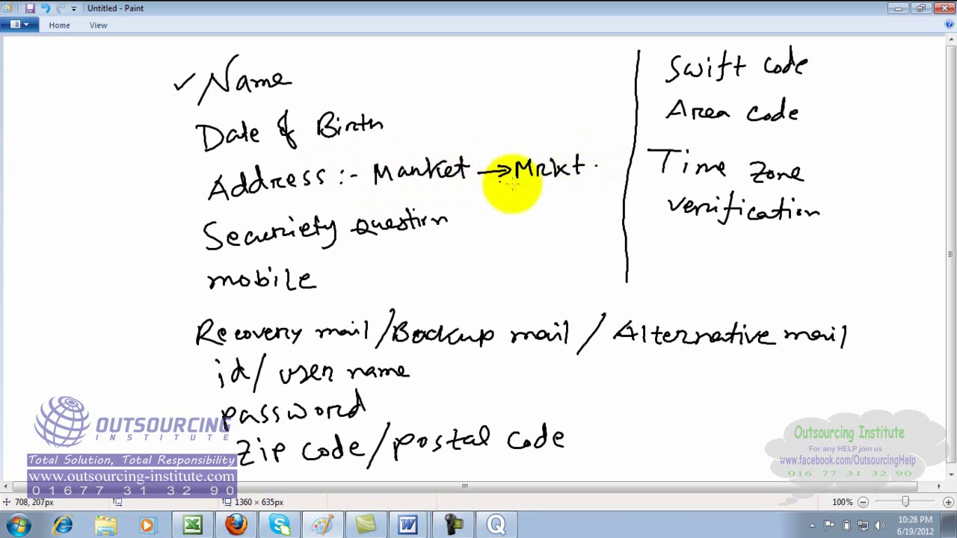
drag(525, 191, 591, 189)
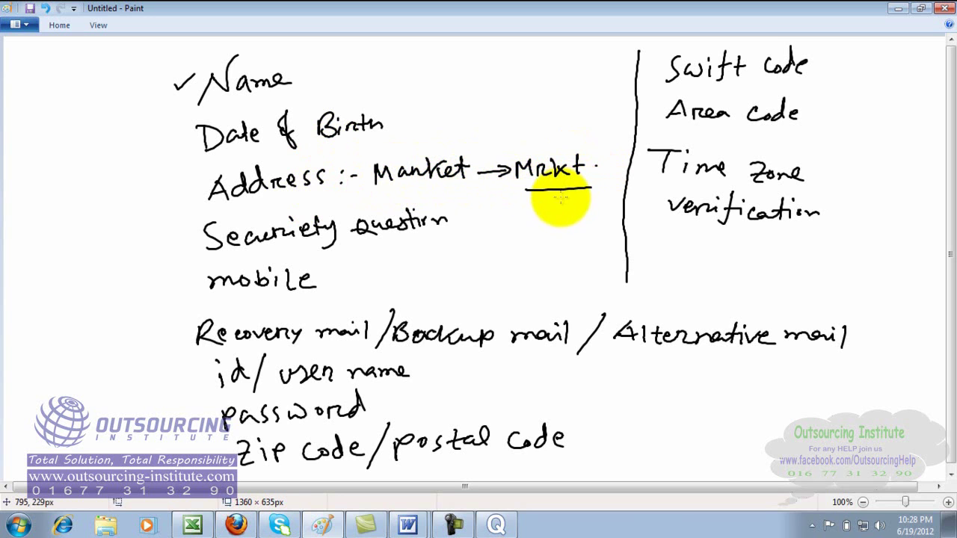
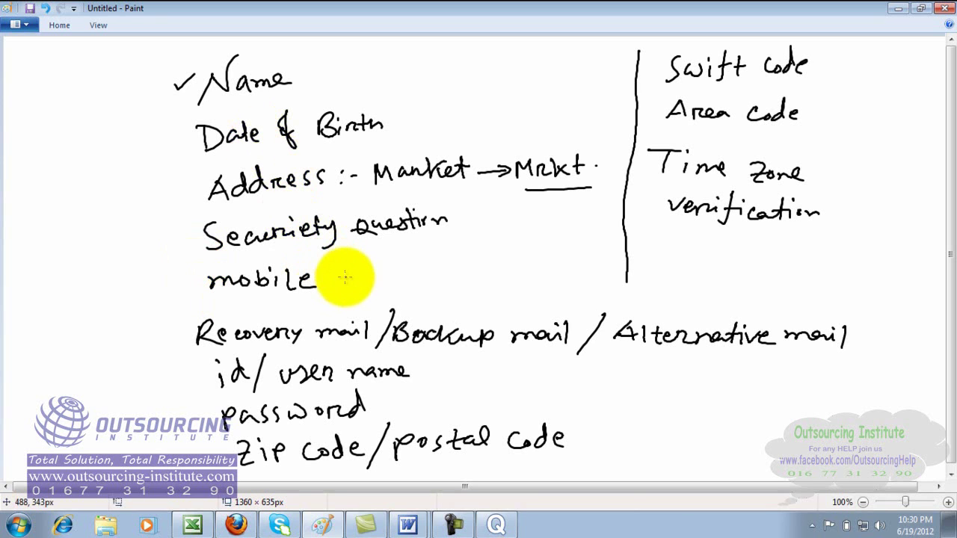
Handwrite an example number with trailing dots after 'mobile', tick 'Recovery mail', then switch to Firefox.
mouse_move(355, 275)
mouse_down()
mouse_move(395, 267)
mouse_move(472, 283)
mouse_up()
click(492, 274)
click(511, 274)
click(528, 273)
click(541, 272)
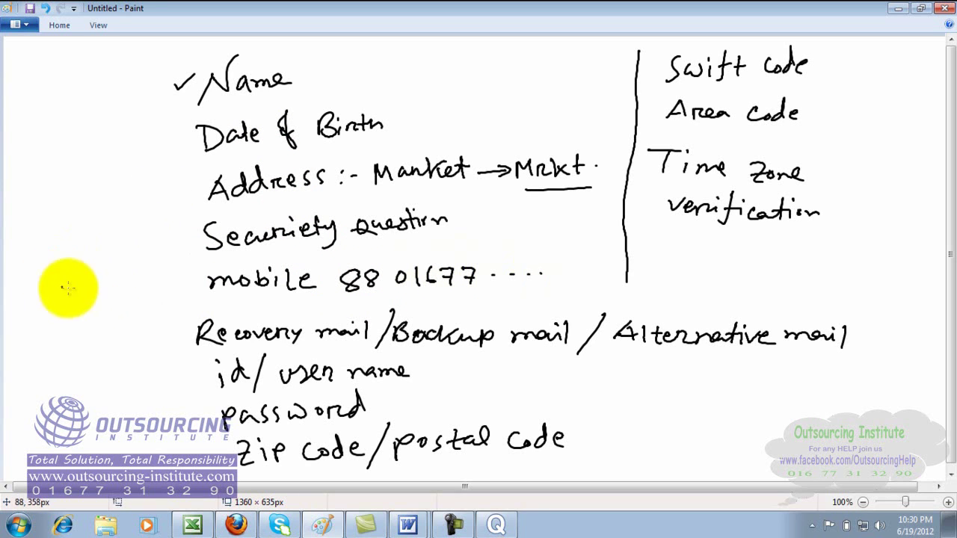
drag(181, 329, 197, 330)
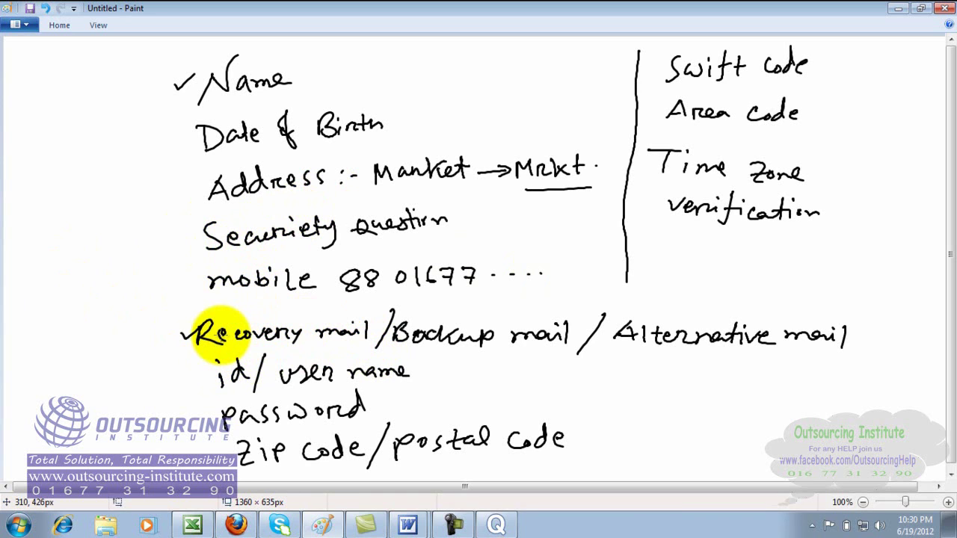
click(236, 525)
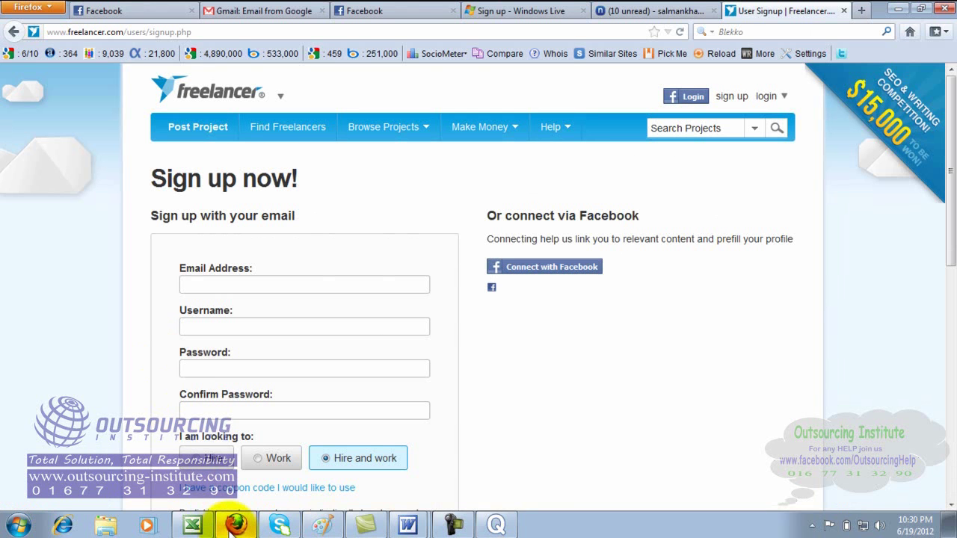
Browse Gmail's create-account page, then the Freelancer, Nokia mail and Windows Live sign-up tabs.
click(240, 9)
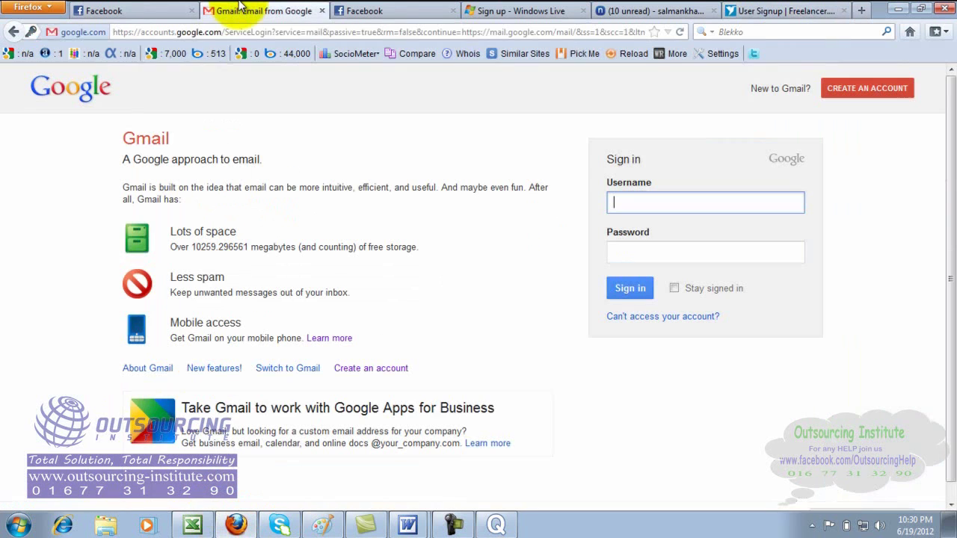
click(850, 89)
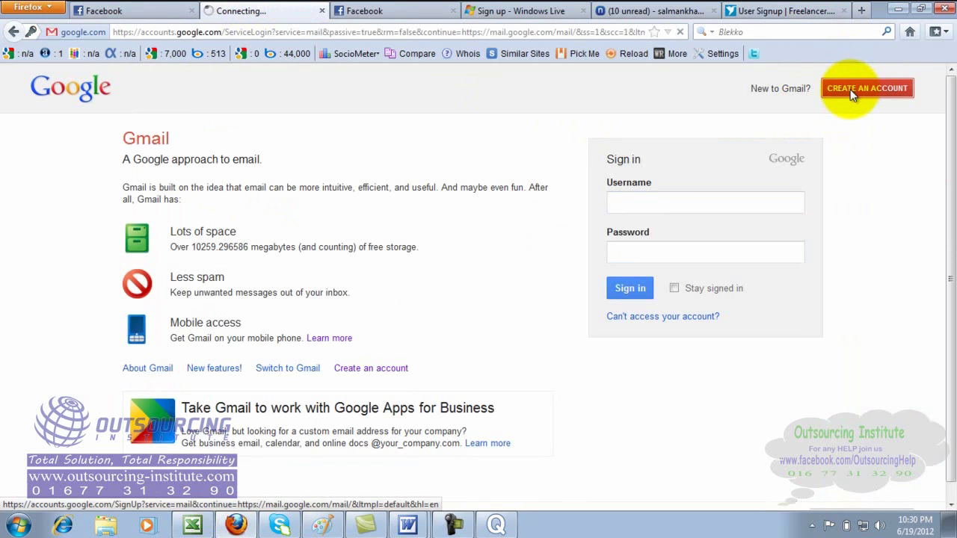
click(799, 9)
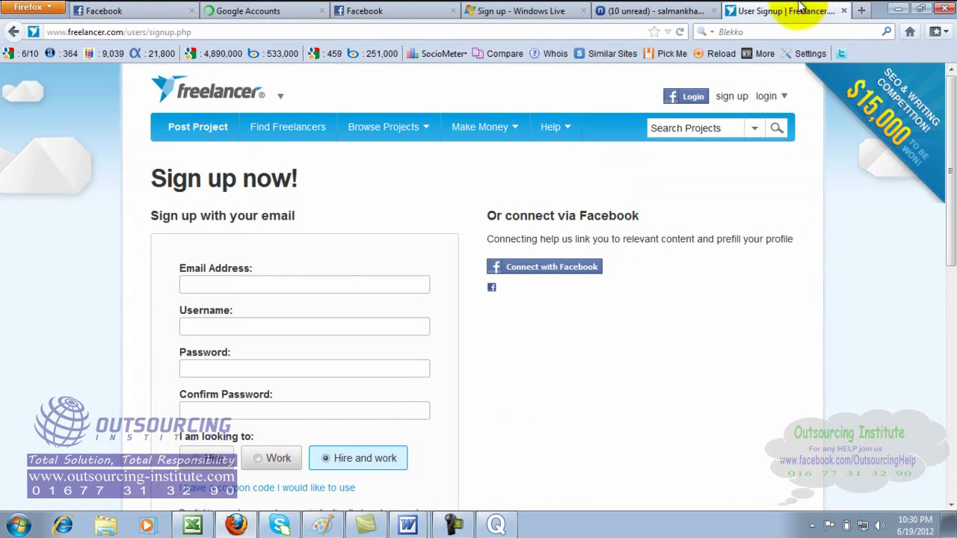
click(658, 9)
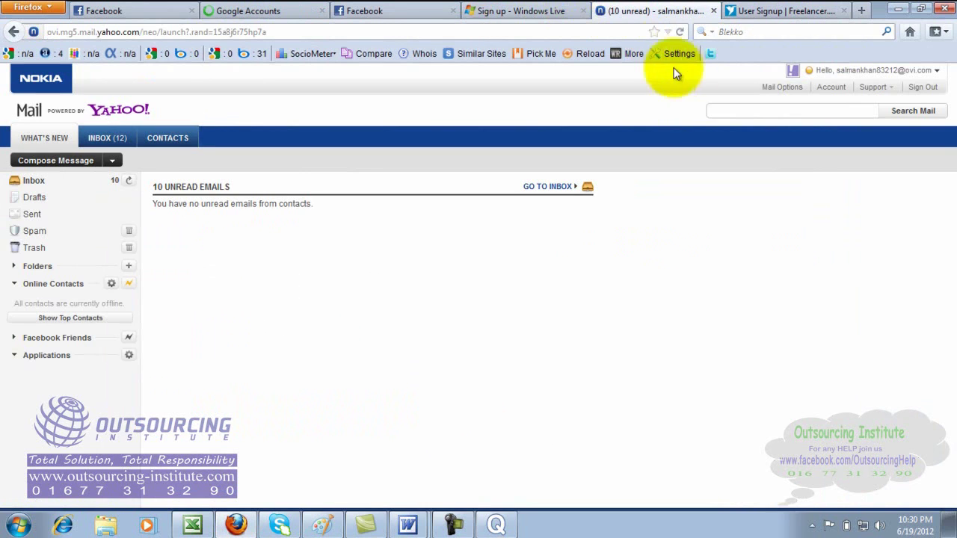
click(555, 10)
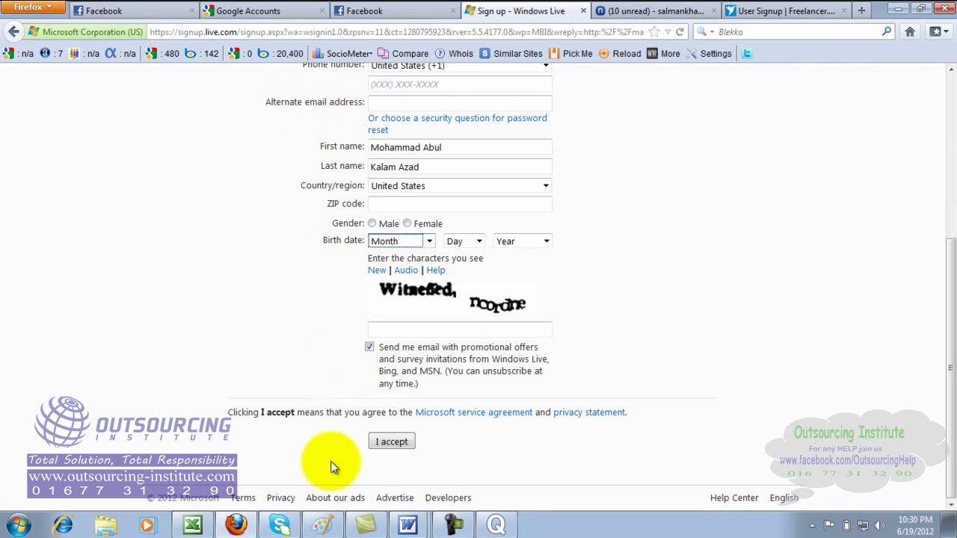
click(323, 525)
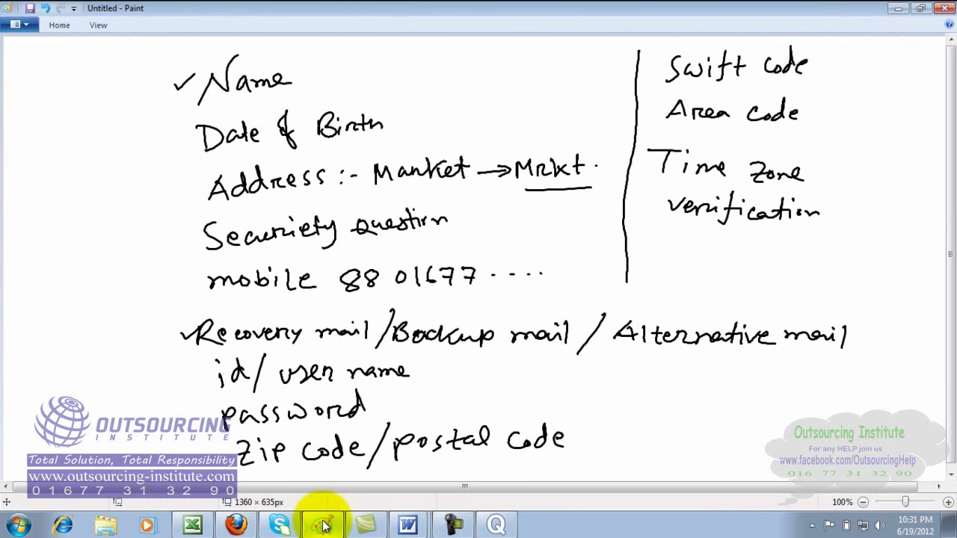
Minimize Paint to bring the Windows Live sign-up form back into view.
click(323, 526)
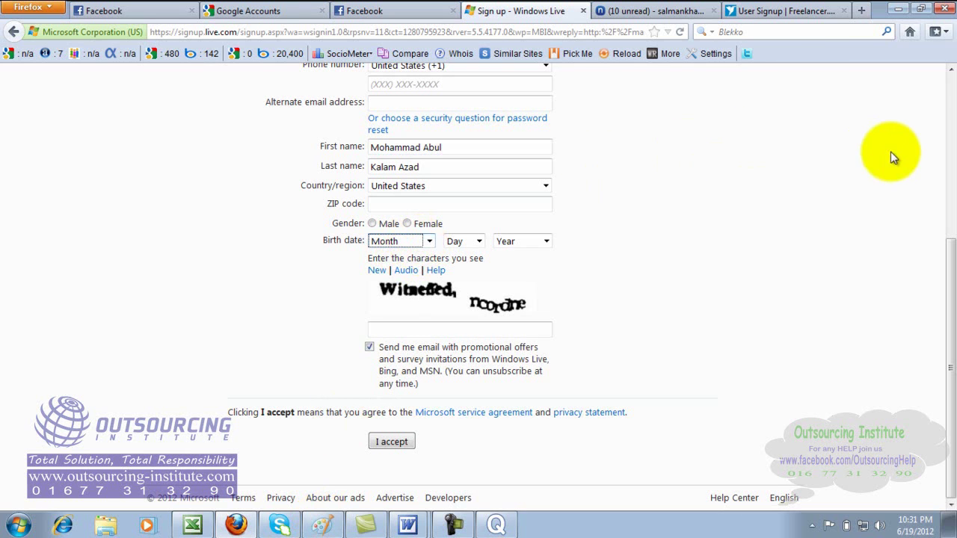
Scroll the Windows Live form, read the alternate email address tip, then return to Paint.
click(950, 131)
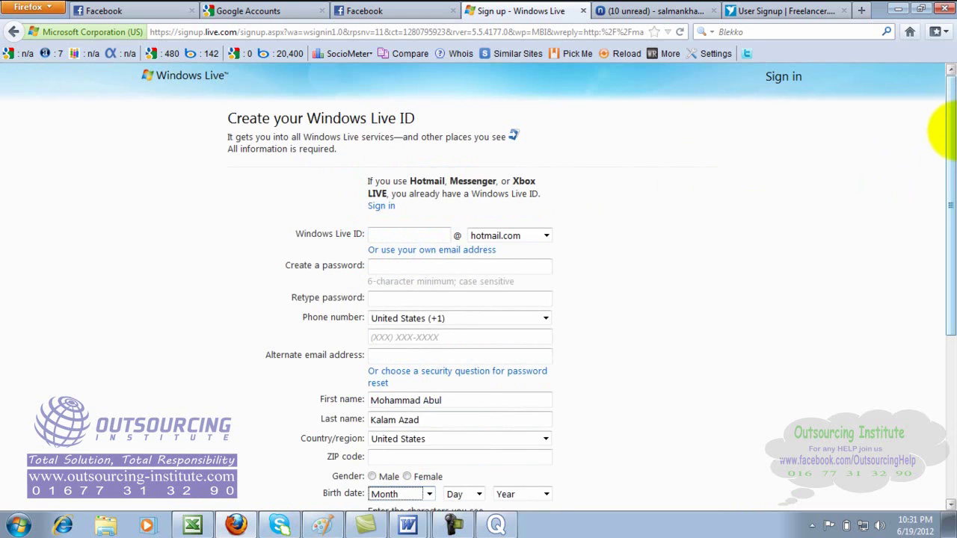
drag(950, 130, 951, 258)
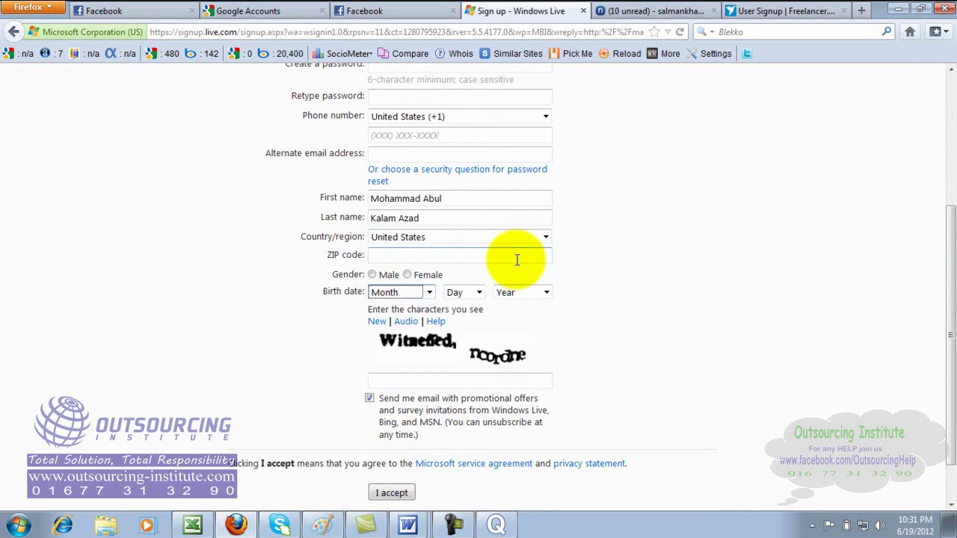
click(424, 155)
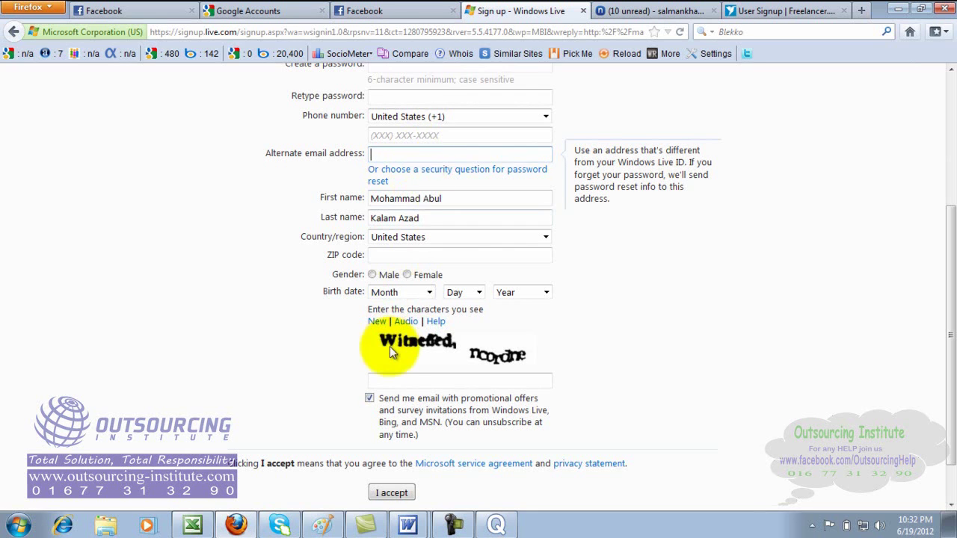
click(323, 525)
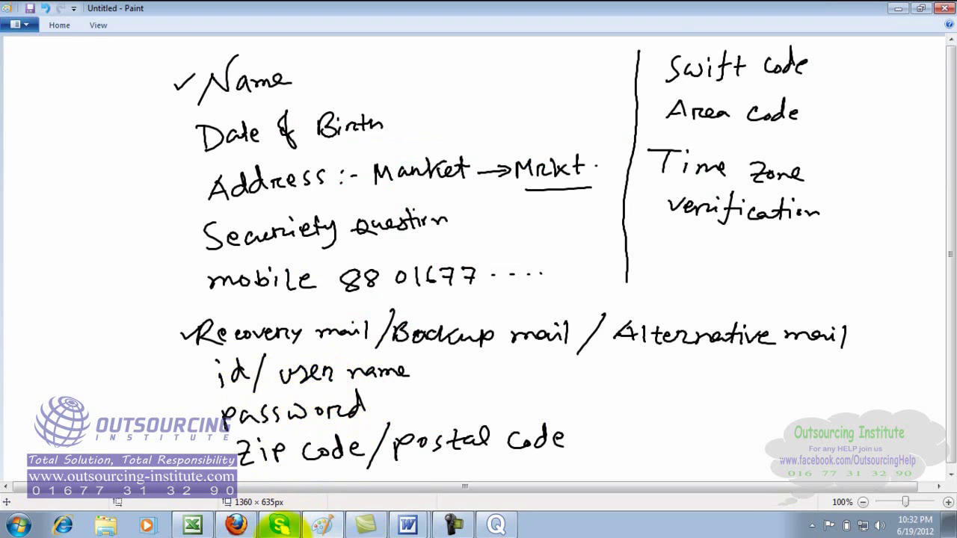
Enter a username in the Freelancer sign-up form, which the site reports as already taken.
click(235, 526)
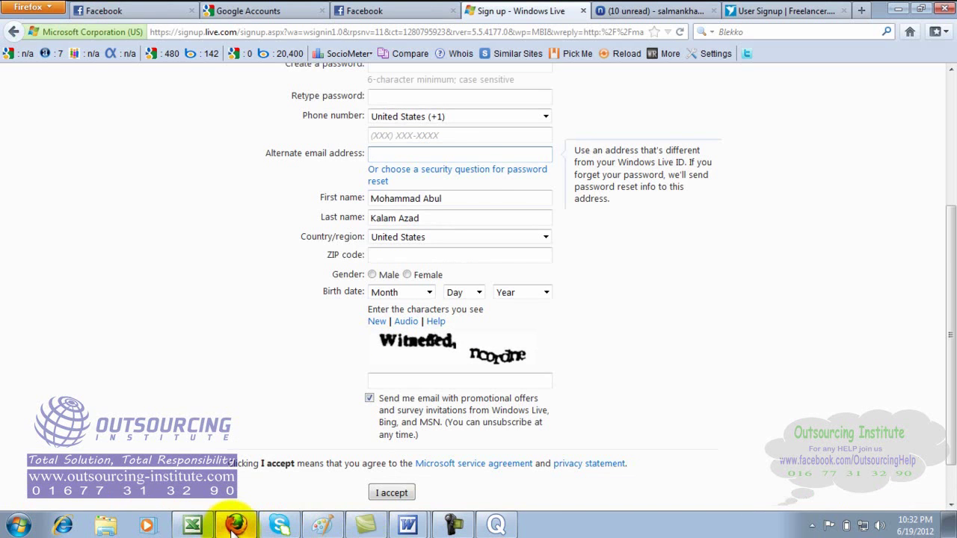
click(794, 9)
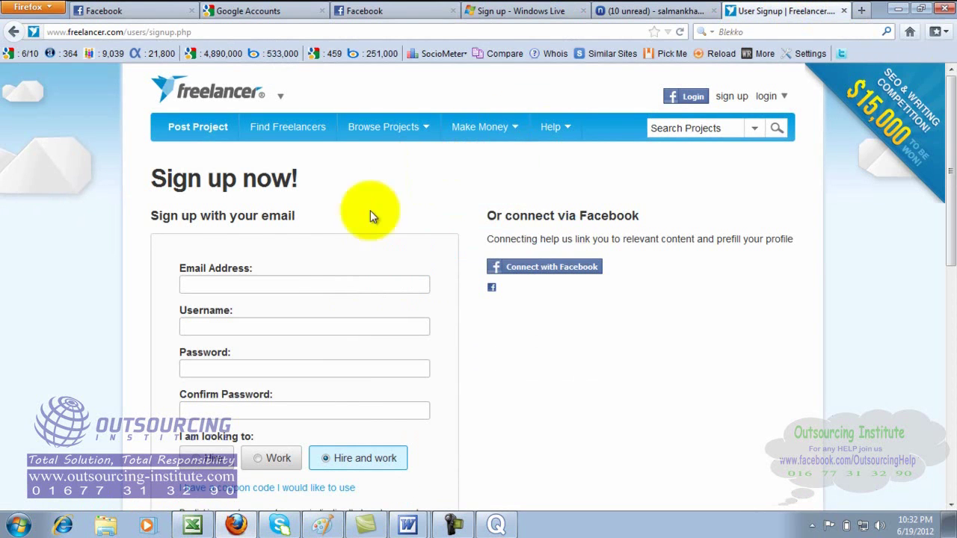
click(255, 327)
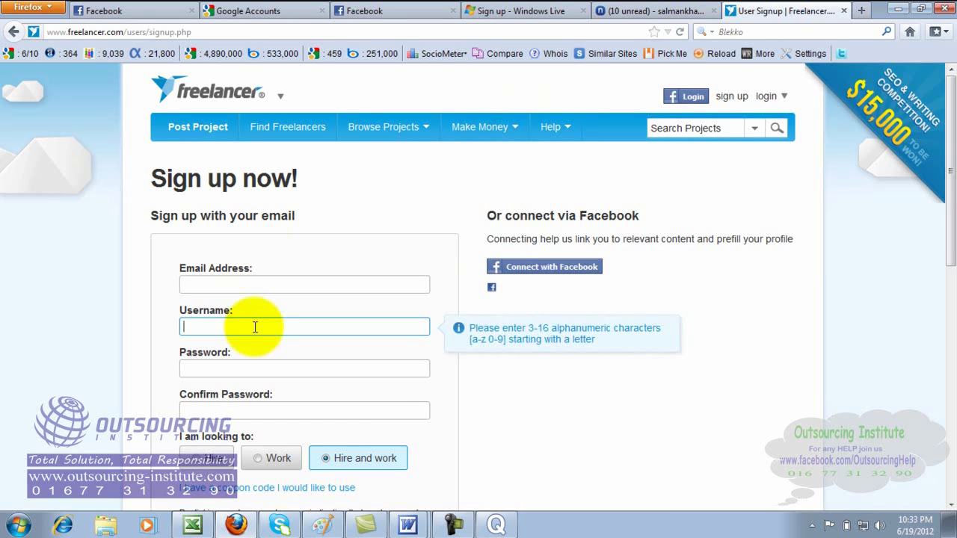
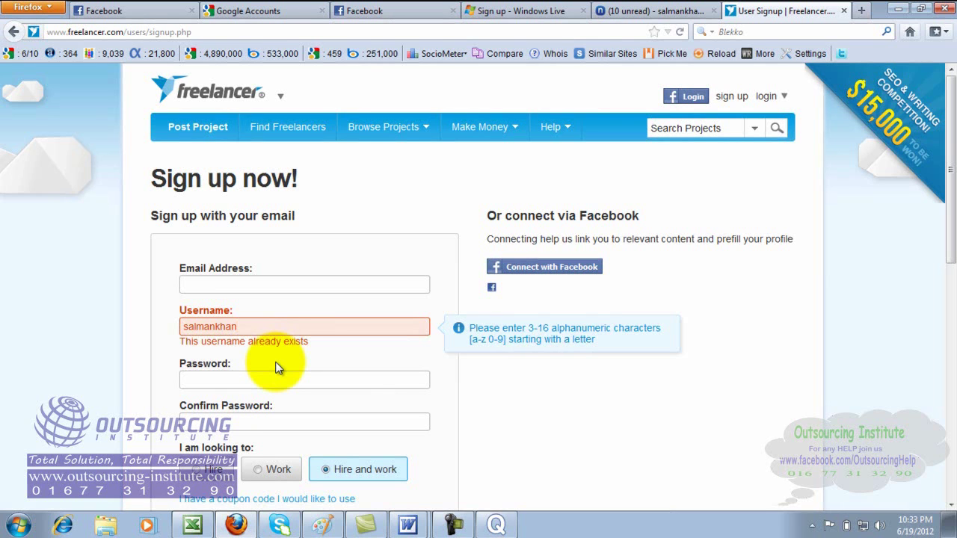
Append digits to the username until Freelancer accepts it as valid.
text(83212)
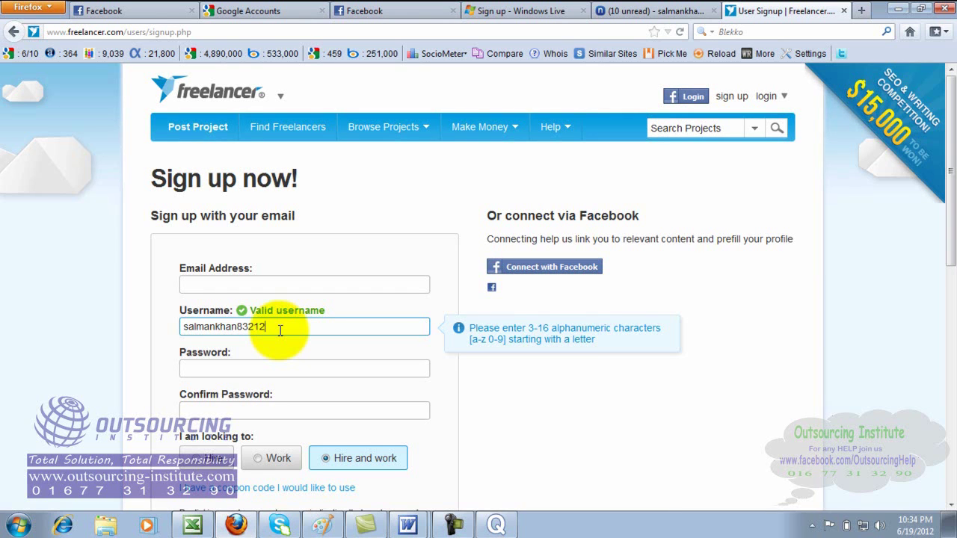
key(BackSpace)
key(BackSpace)
key(BackSpace)
key(BackSpace)
key(BackSpace)
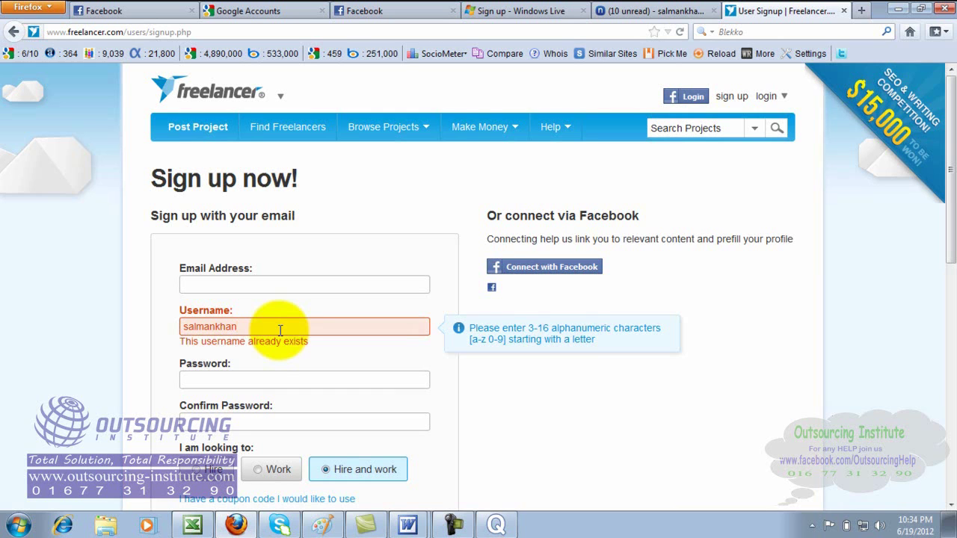
text(232425)
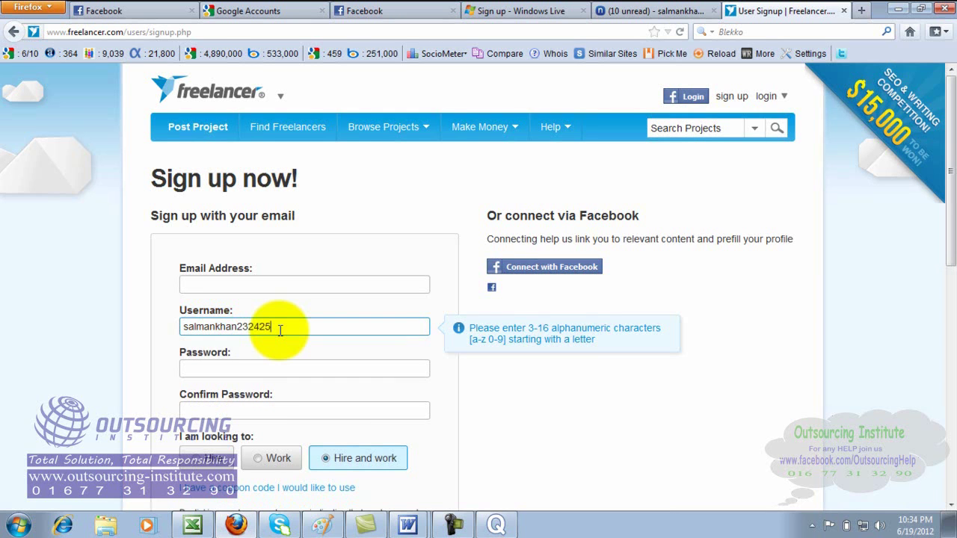
Recheck the end of the username field, then switch to the Paint notes.
click(282, 367)
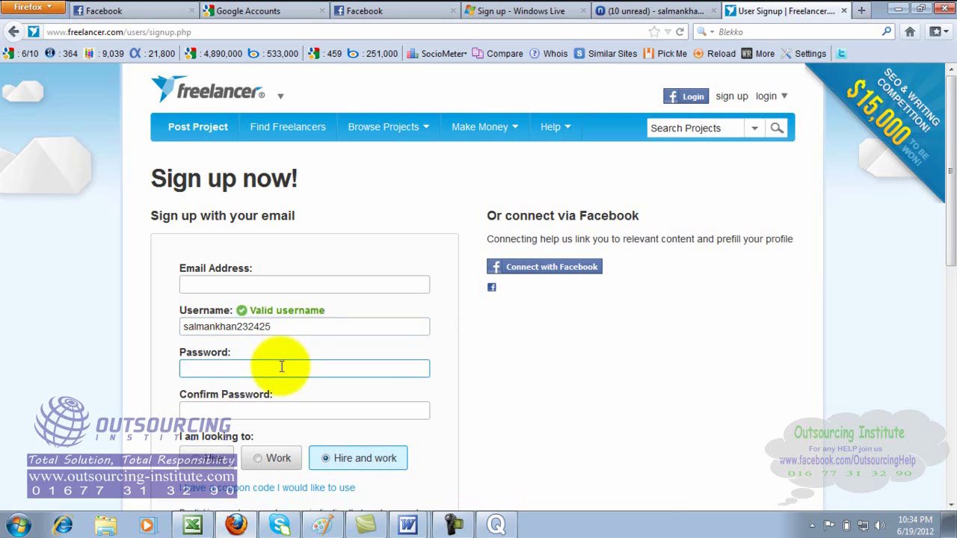
click(296, 331)
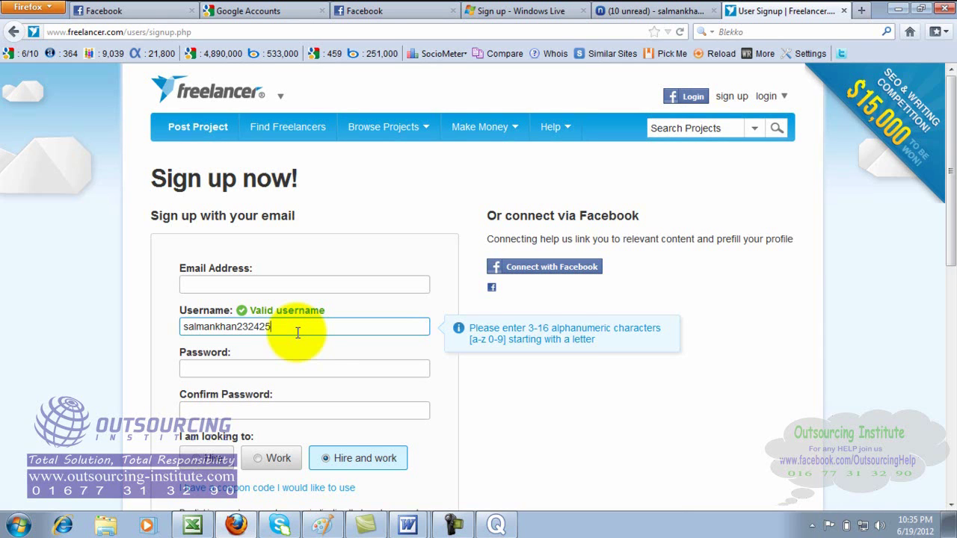
drag(289, 332, 228, 334)
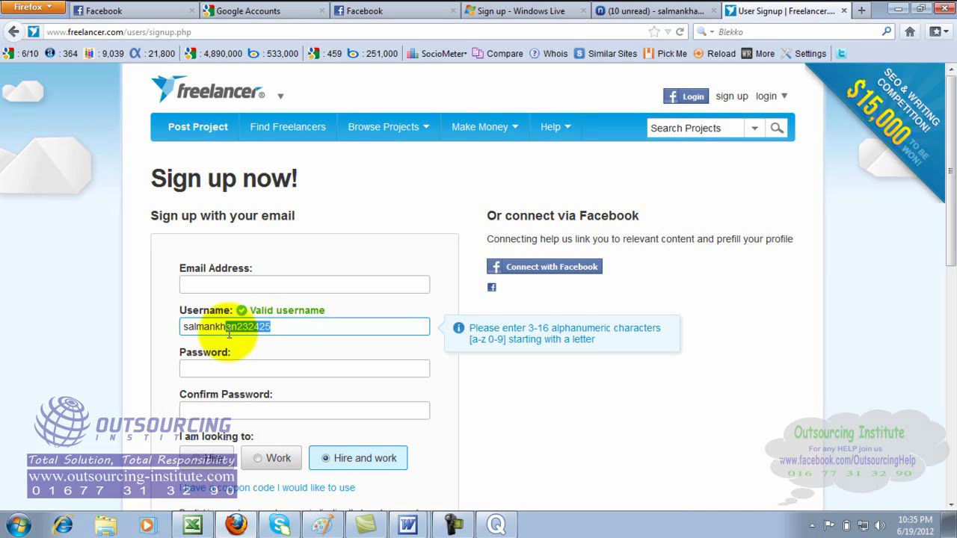
click(274, 328)
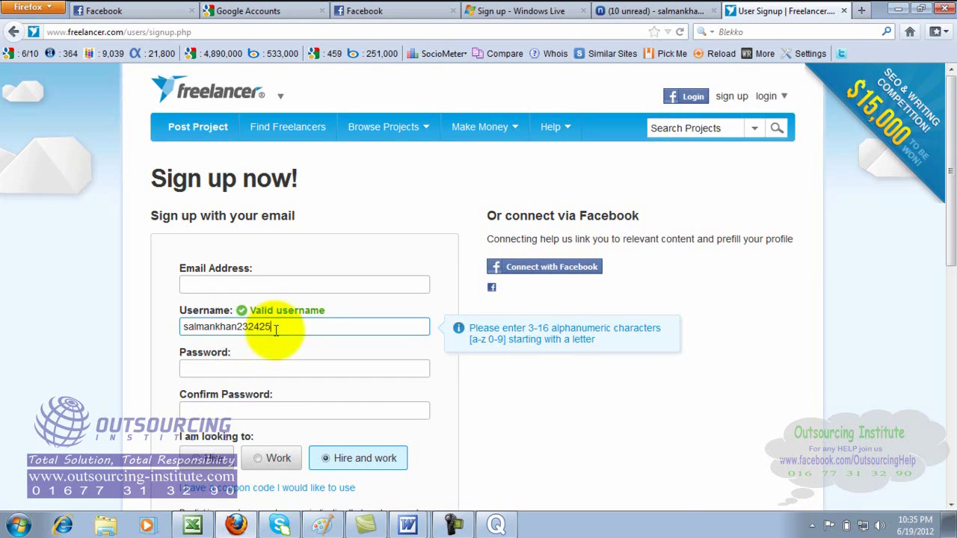
click(322, 526)
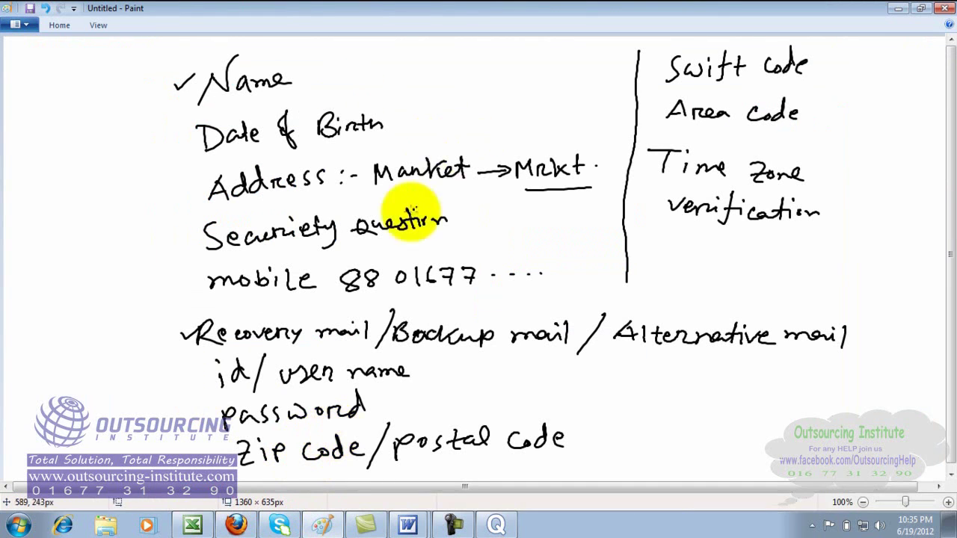
Draw an arrow after 'password', write an example password ending in '#', and underline it.
mouse_move(383, 411)
mouse_down()
mouse_move(435, 406)
mouse_move(424, 413)
mouse_up()
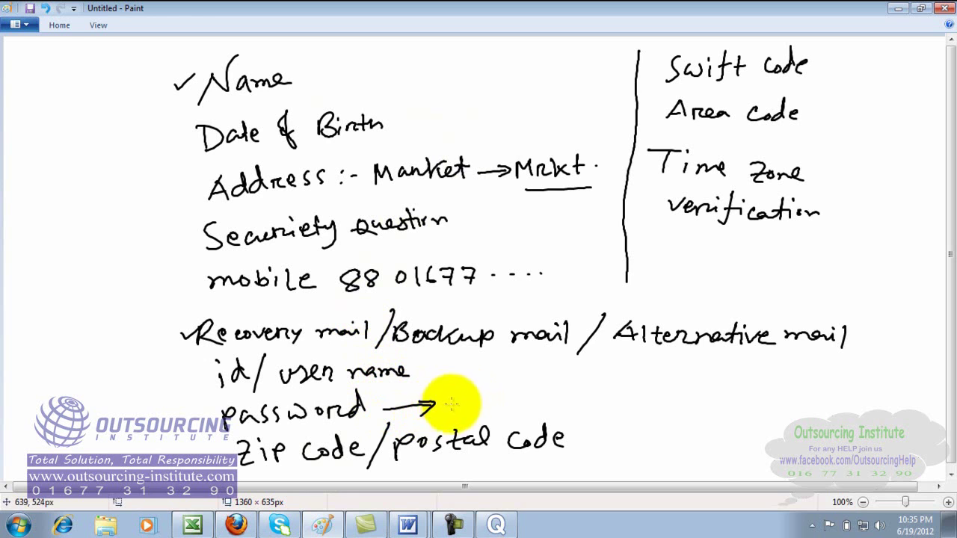
mouse_move(465, 386)
mouse_down()
mouse_move(465, 409)
mouse_move(501, 399)
mouse_move(614, 412)
mouse_move(644, 389)
mouse_move(628, 408)
mouse_up()
click(487, 391)
drag(641, 384, 637, 408)
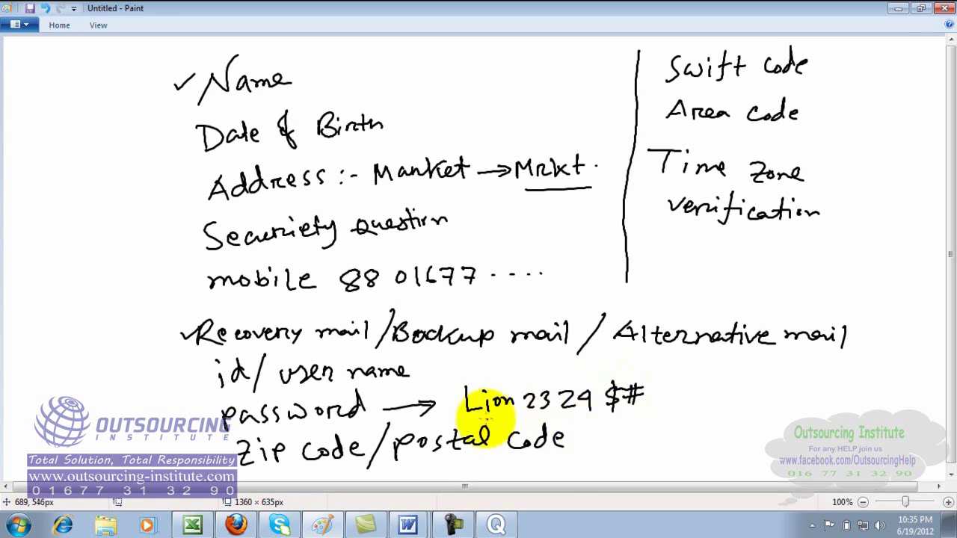
drag(465, 410, 658, 409)
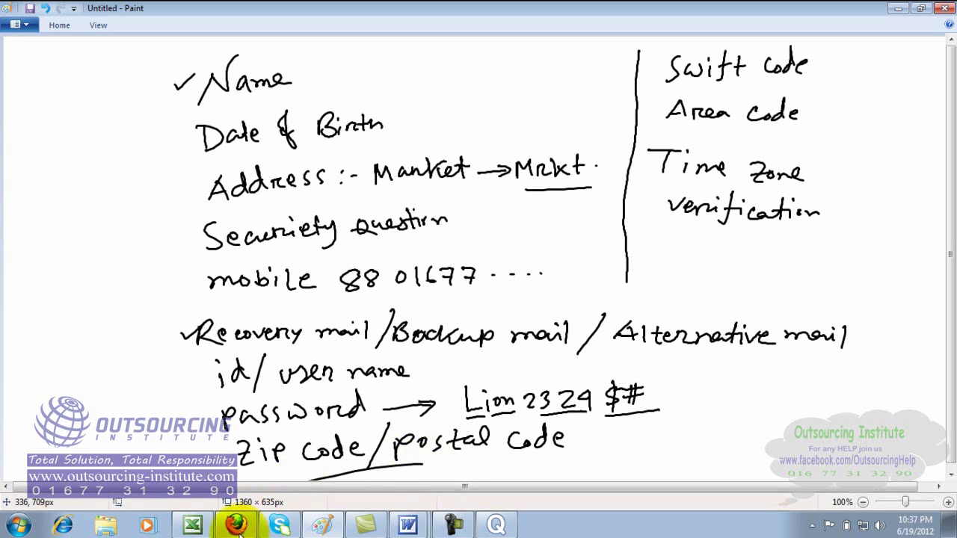
click(235, 526)
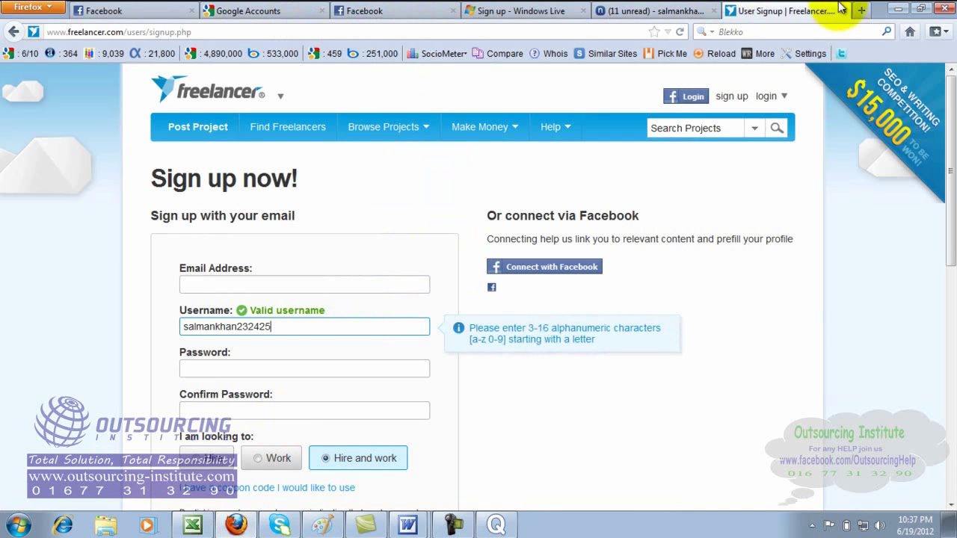
click(861, 12)
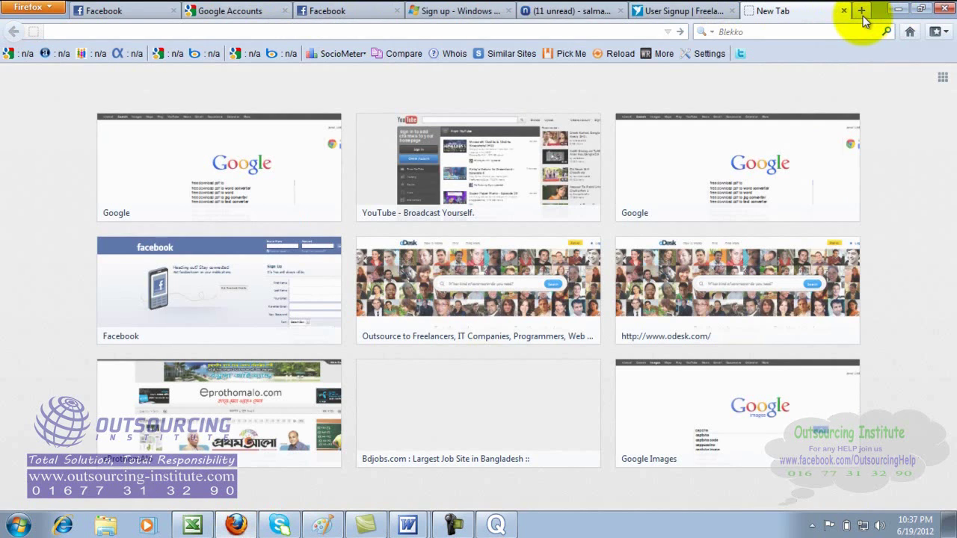
text(www.googl)
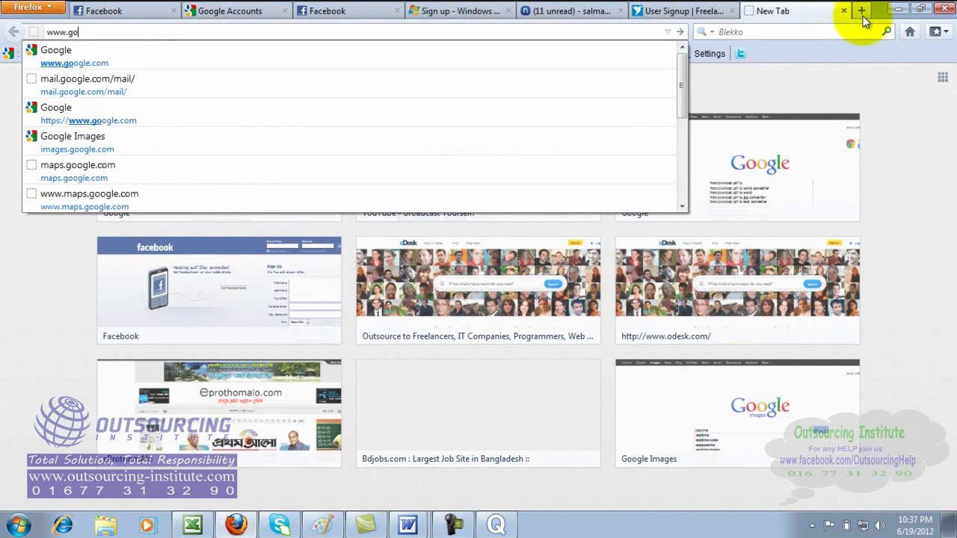
text(e.com)
key(Return)
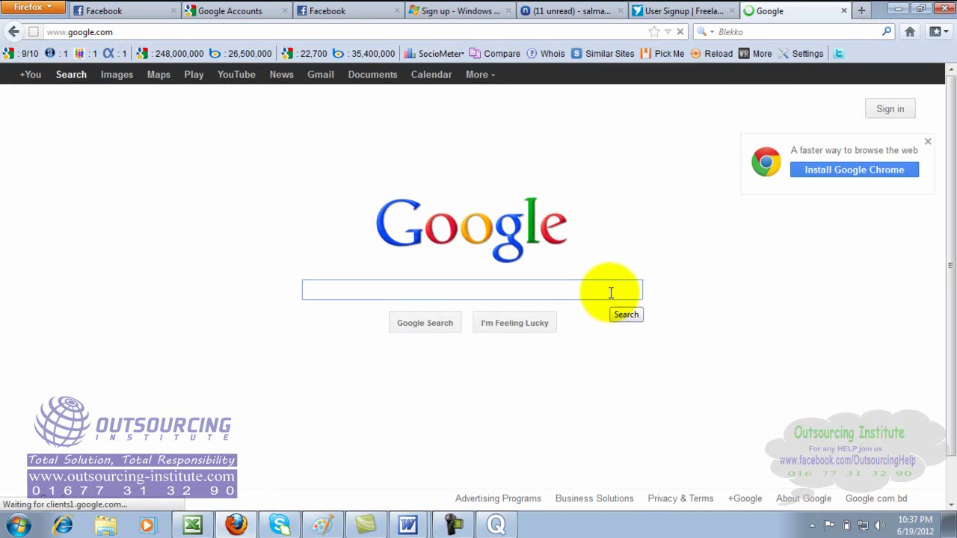
Google 'postal code of chawkbazar chittagong', then bring the Paint notes back.
text(po)
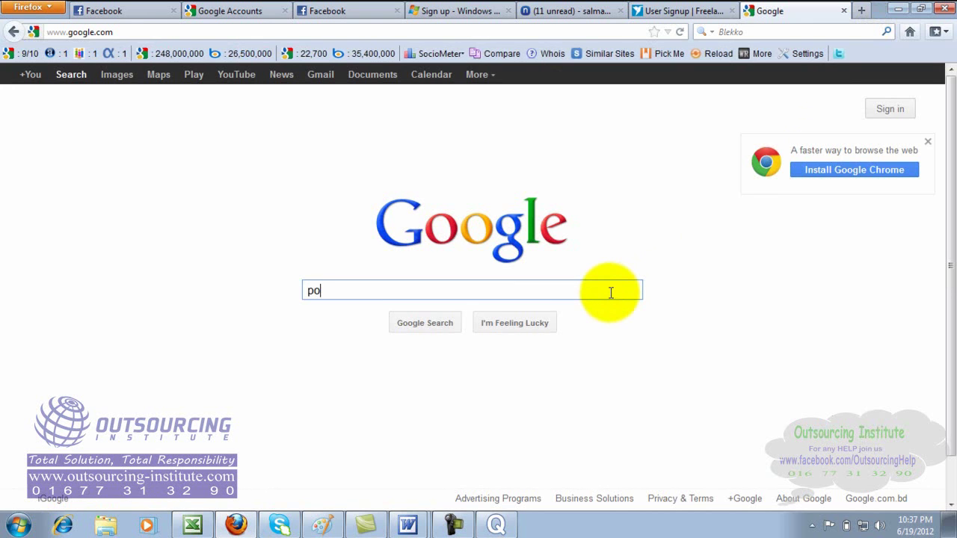
text(st code of )
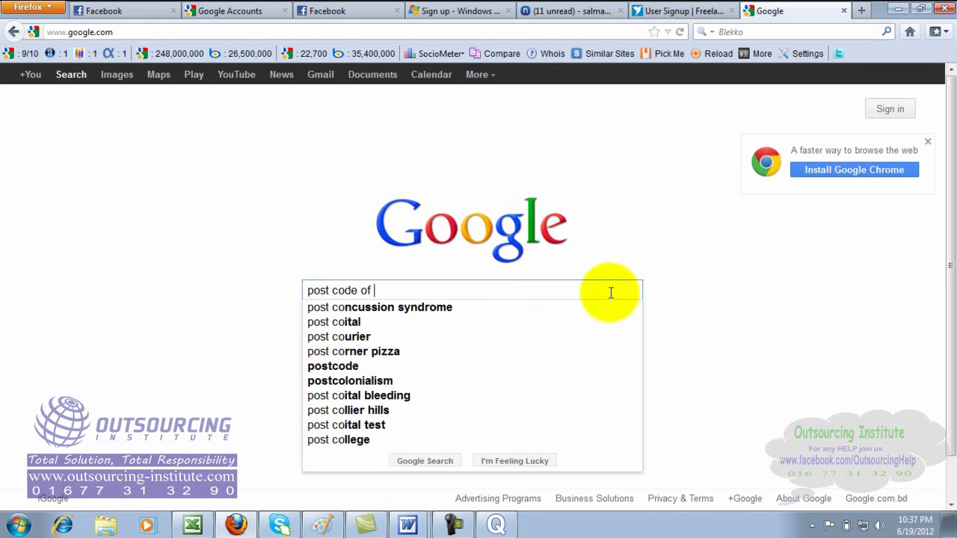
text(chawkbar)
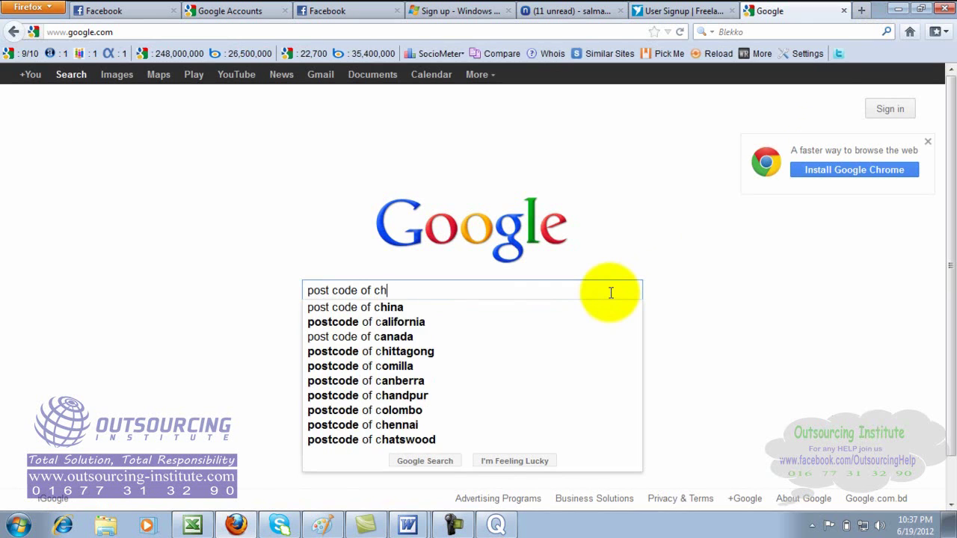
key(BackSpace)
text(ar)
key(BackSpace)
key(BackSpace)
text(r)
key(BackSpace)
text(r)
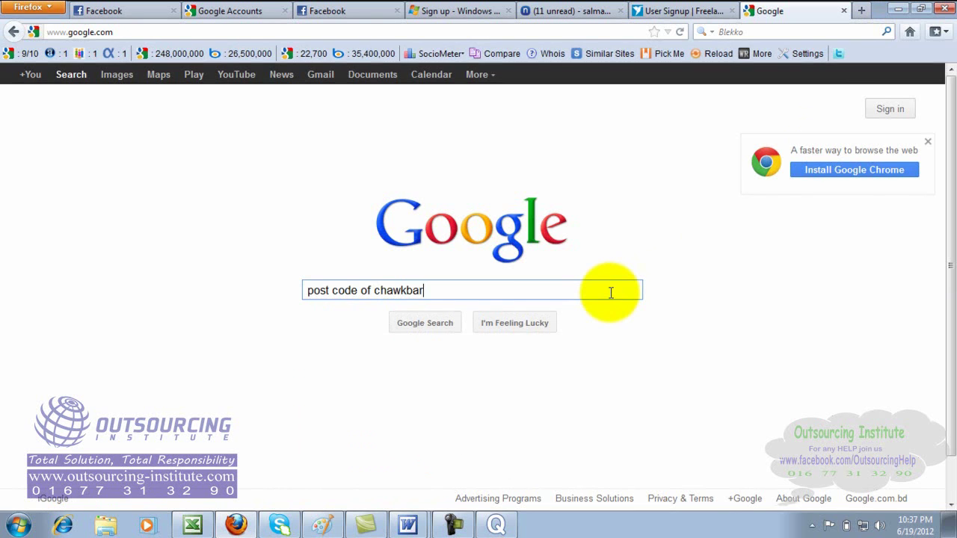
text( c)
key(BackSpace)
key(BackSpace)
key(BackSpace)
key(BackSpace)
key(BackSpace)
text(azar)
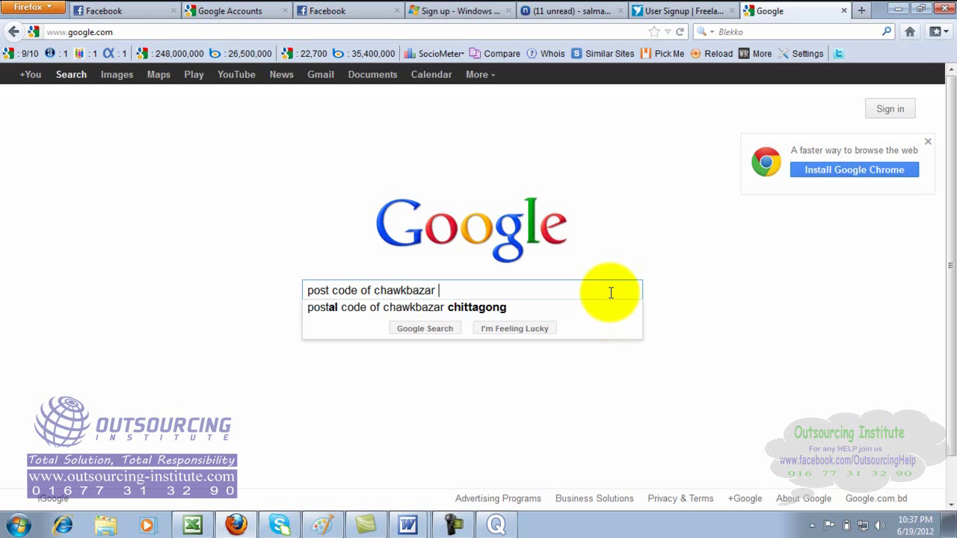
click(516, 309)
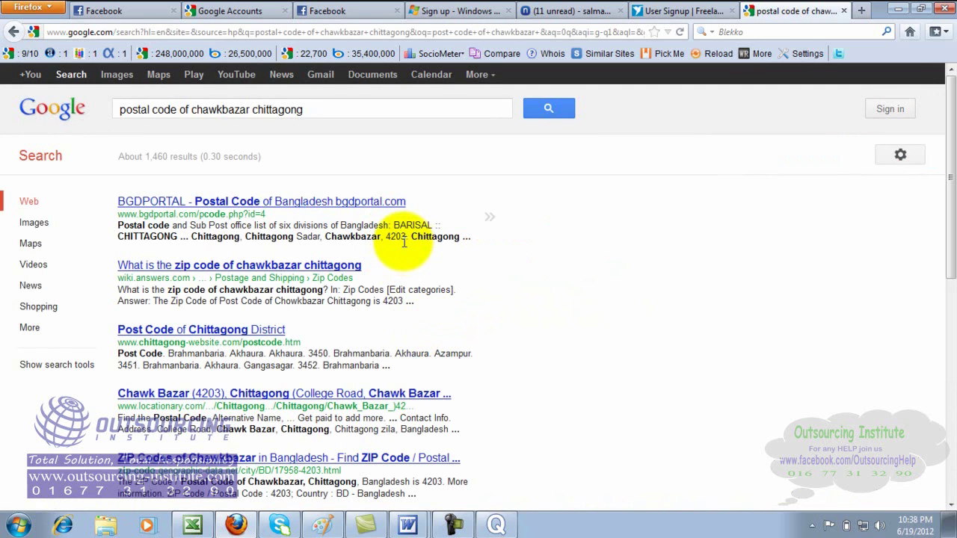
click(236, 525)
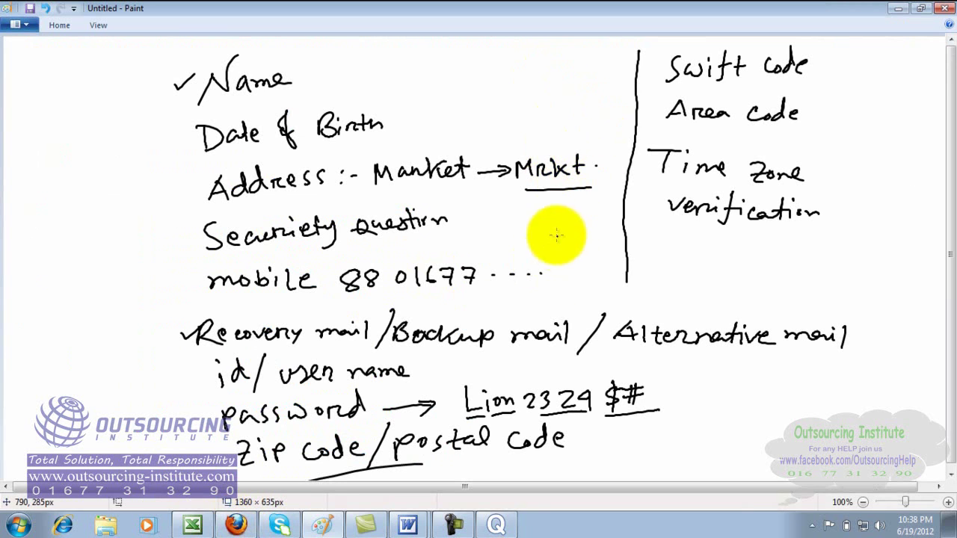
Write '- (4000)' after 'Zip code/postal code' and underline it twice.
mouse_move(582, 449)
mouse_down()
mouse_move(636, 433)
mouse_move(679, 440)
mouse_move(689, 426)
mouse_up()
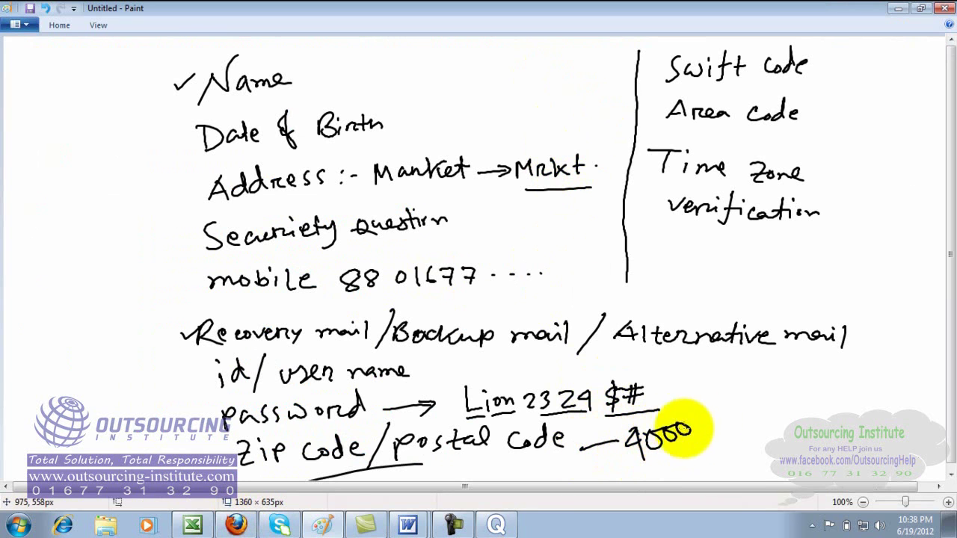
drag(620, 425, 647, 466)
drag(694, 409, 700, 450)
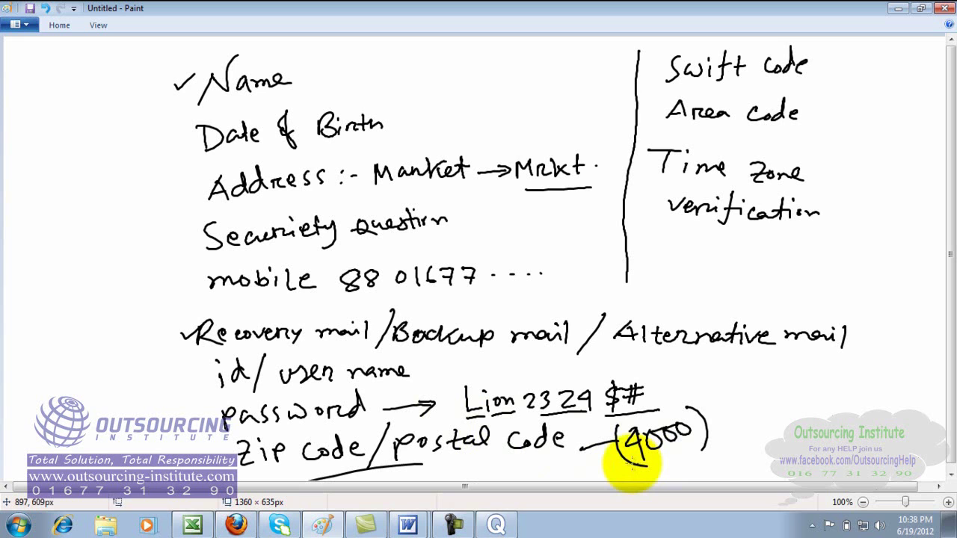
drag(642, 463, 705, 443)
drag(644, 473, 711, 455)
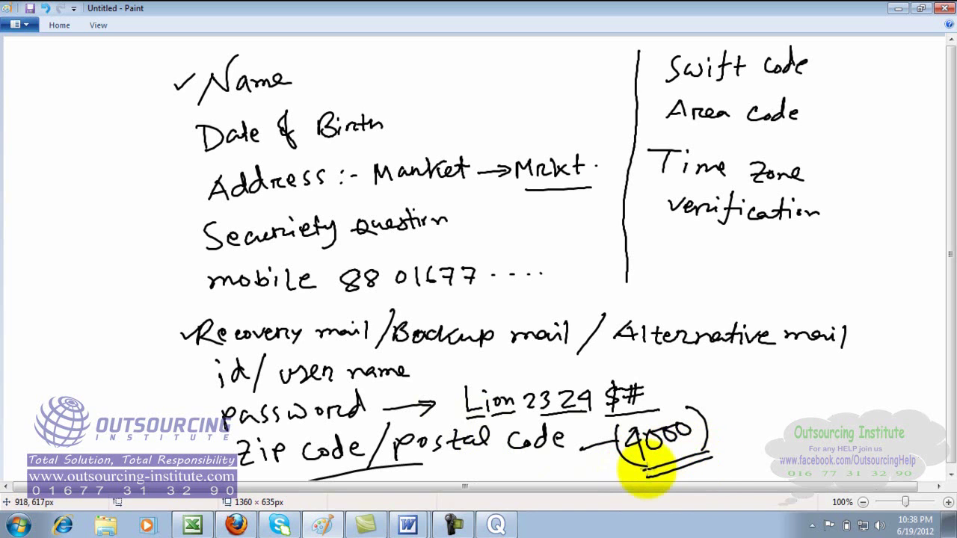